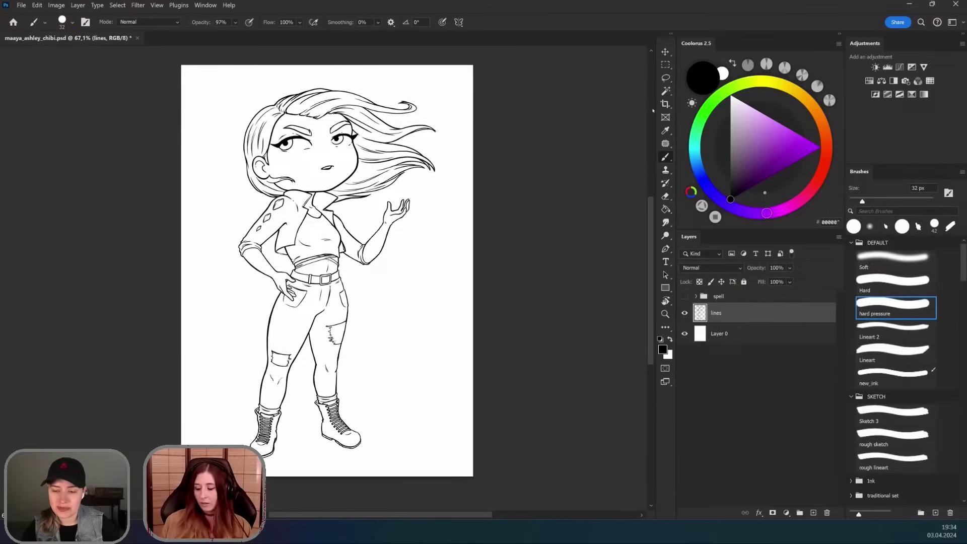
- Create a layer group named color and place it beneath the lines layer
click(800, 513)
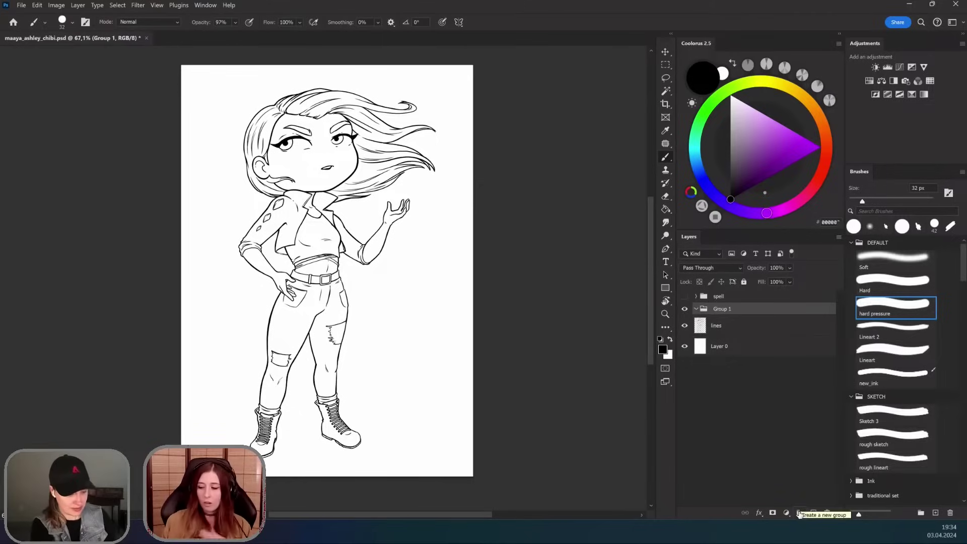
click(745, 329)
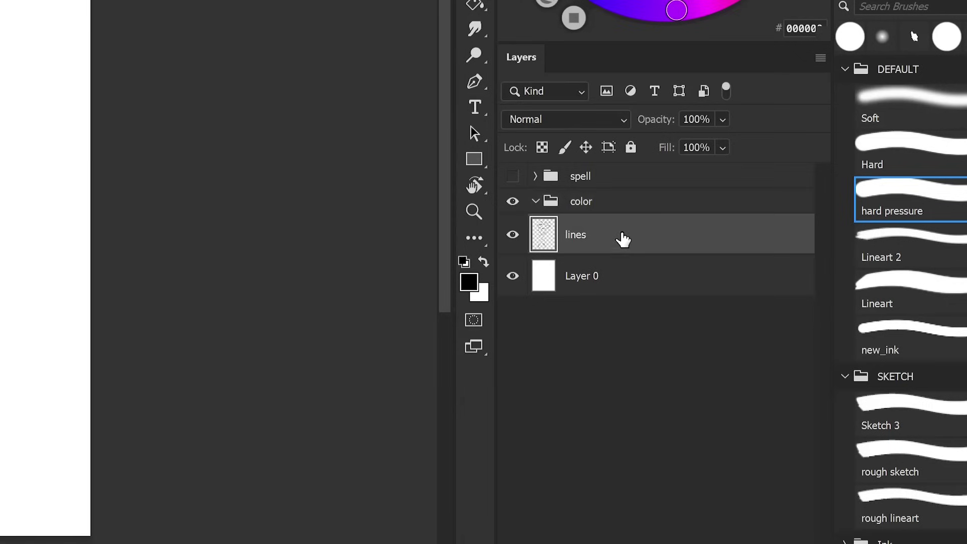
drag(623, 239, 633, 191)
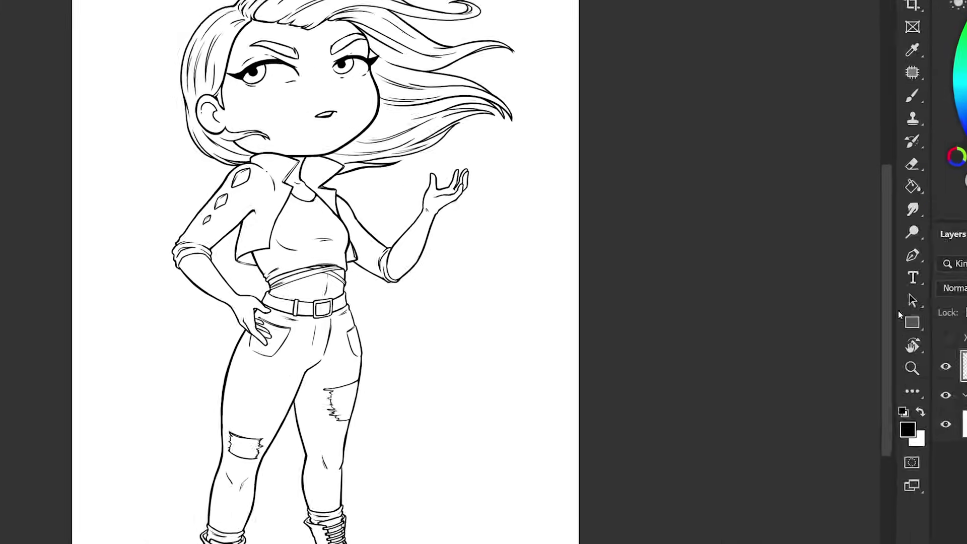
- Select the empty area around the character from the lines layer with the Magic Wand and expand the selection by 3 pixels
click(724, 188)
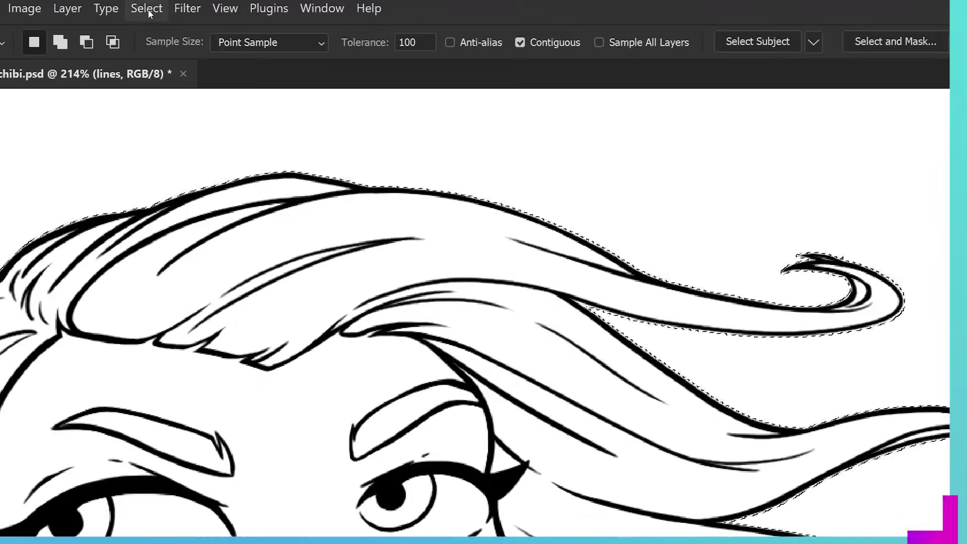
click(147, 9)
mouse_move(259, 314)
click(401, 352)
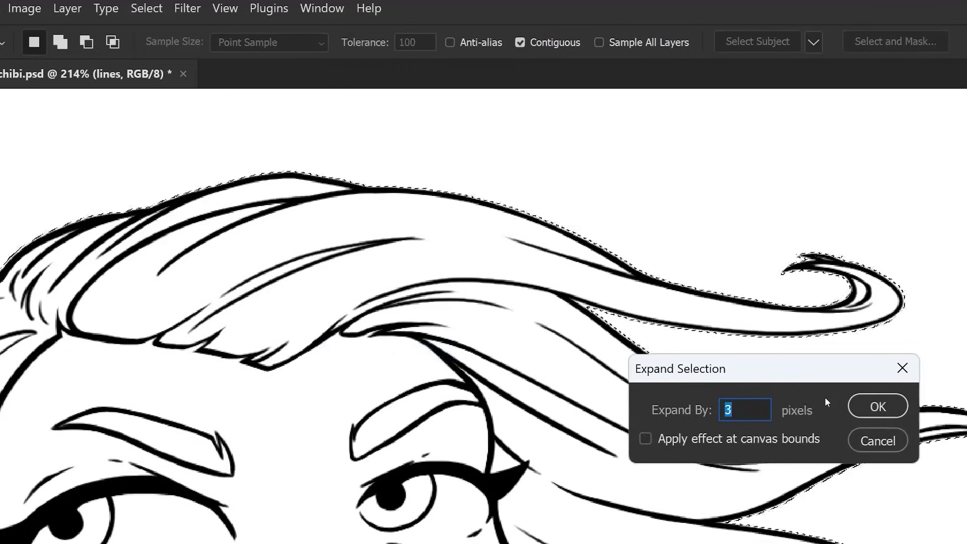
click(877, 406)
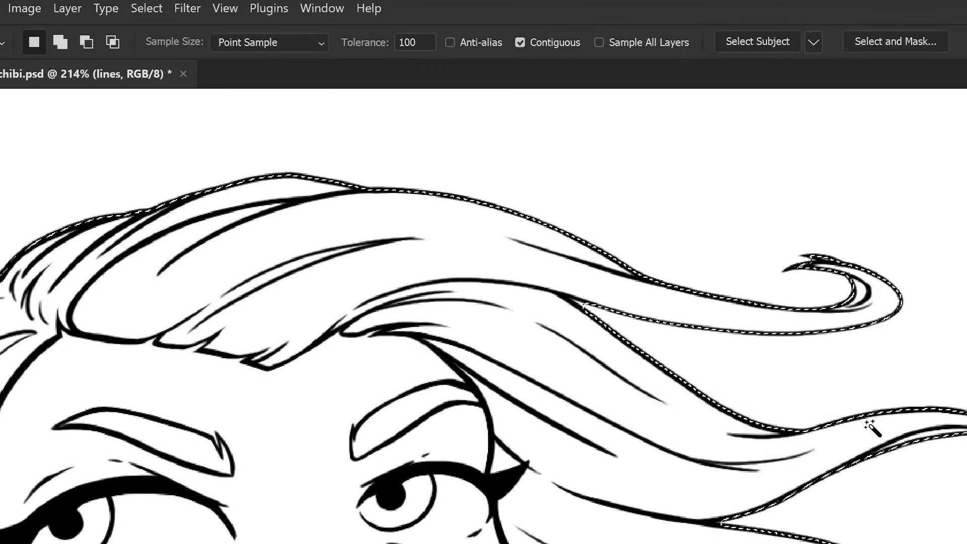
scroll(630, 431, up, 5)
scroll(608, 538, up, 3)
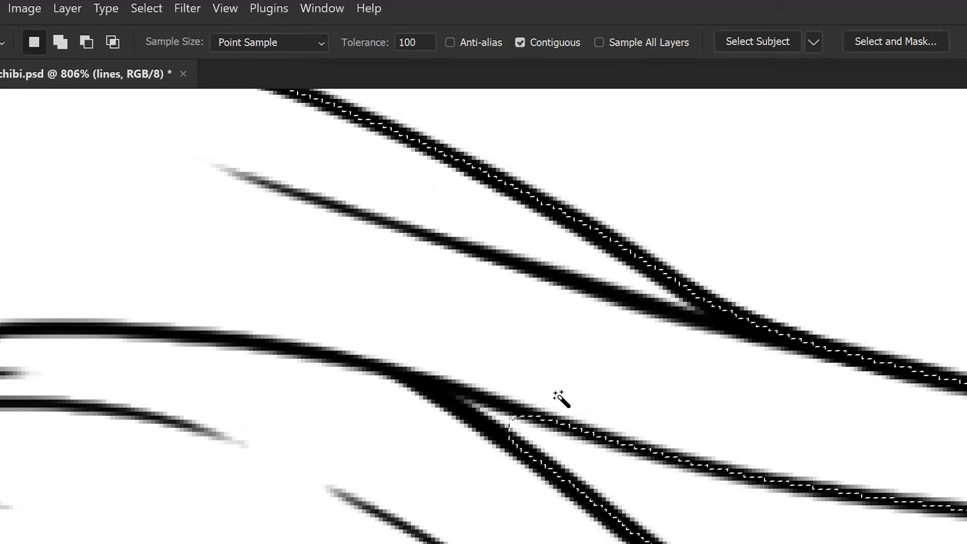
- Invert the selection to cover the character and apply it as a layer mask on the color group
right_click(422, 76)
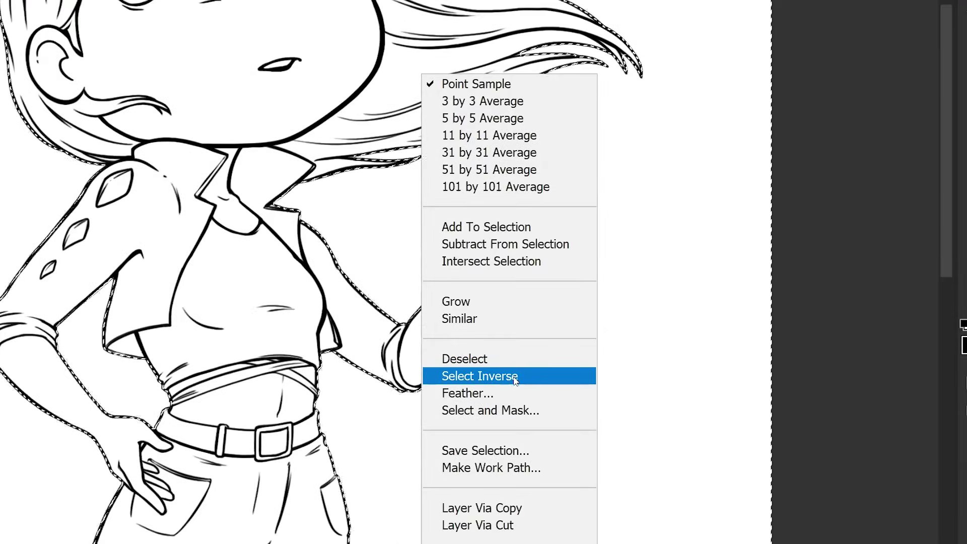
click(507, 377)
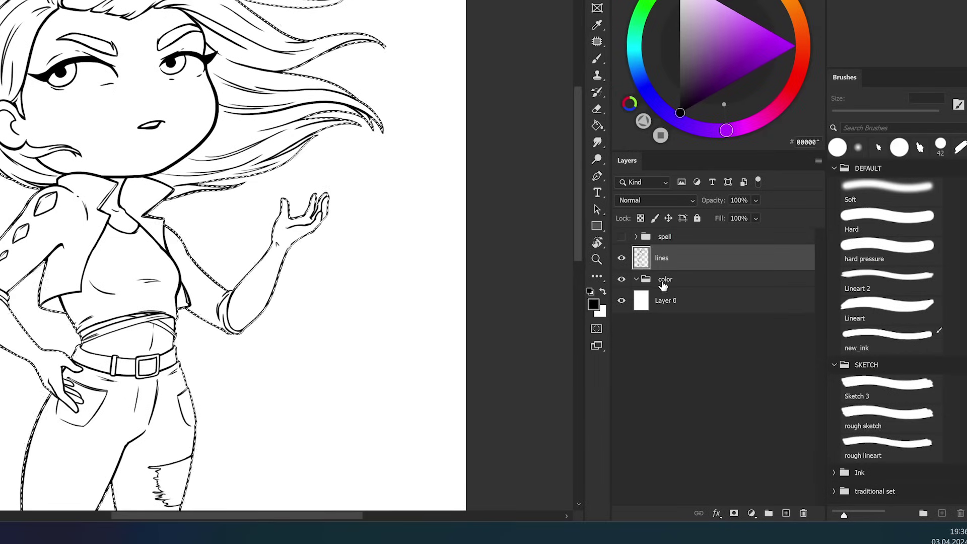
click(642, 279)
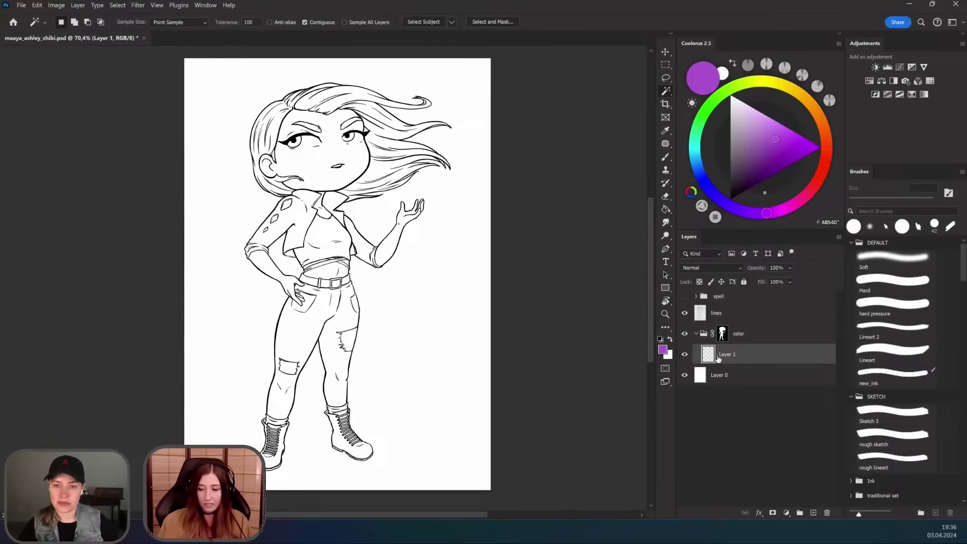
- Fill Layer 1 inside the color group with purple and activate the group's layer mask for editing
click(665, 209)
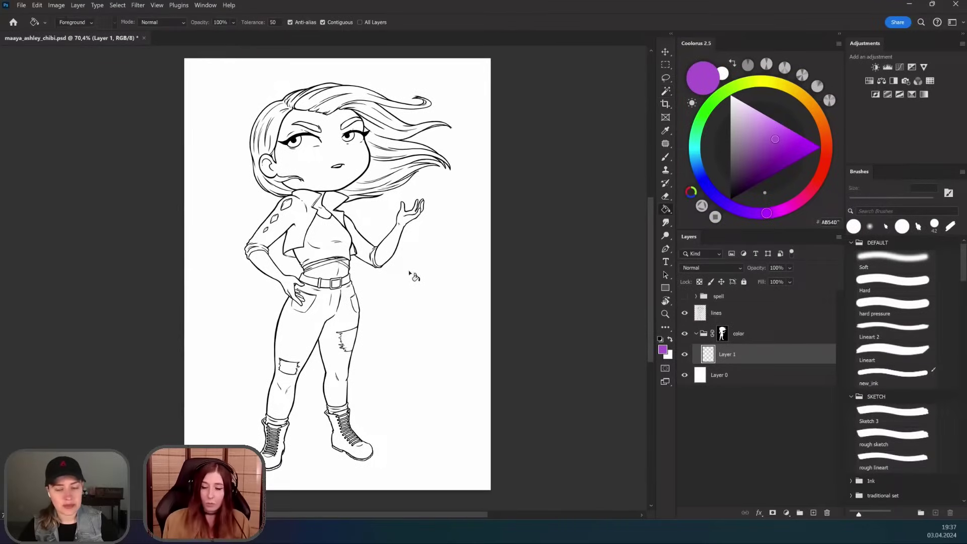
click(407, 304)
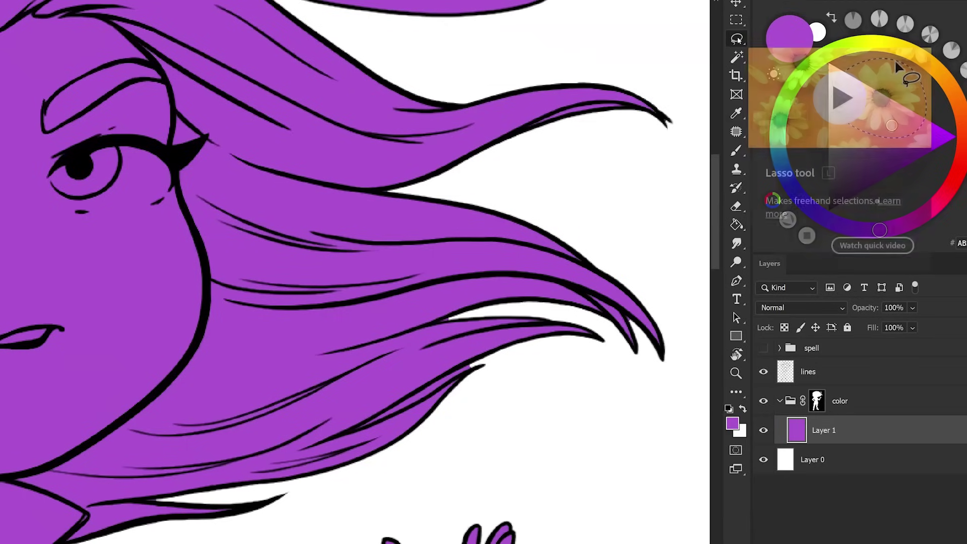
drag(403, 485, 438, 400)
click(813, 403)
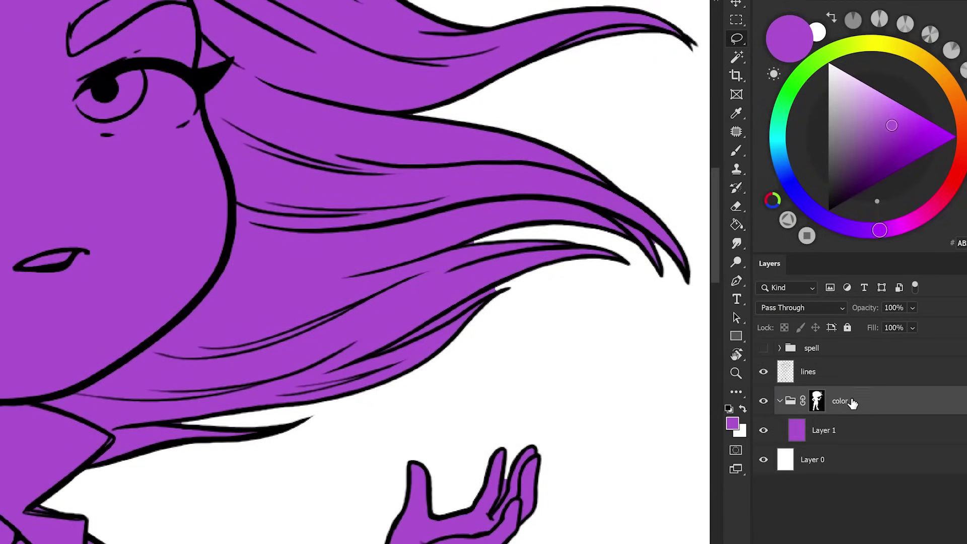
click(817, 402)
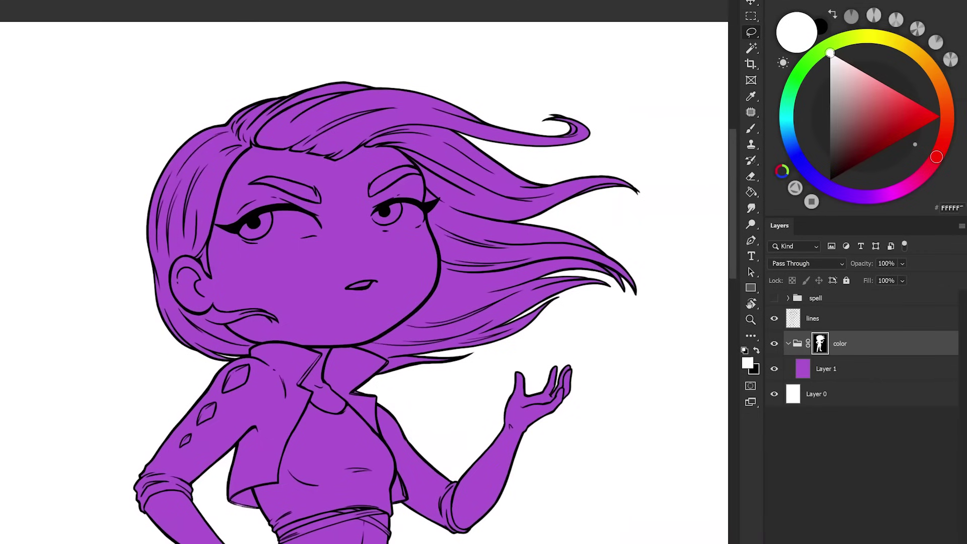
- Add a new empty layer above the purple Layer 1 inside the color group
key(ctrl+alt+shift+n)
drag(497, 491, 501, 384)
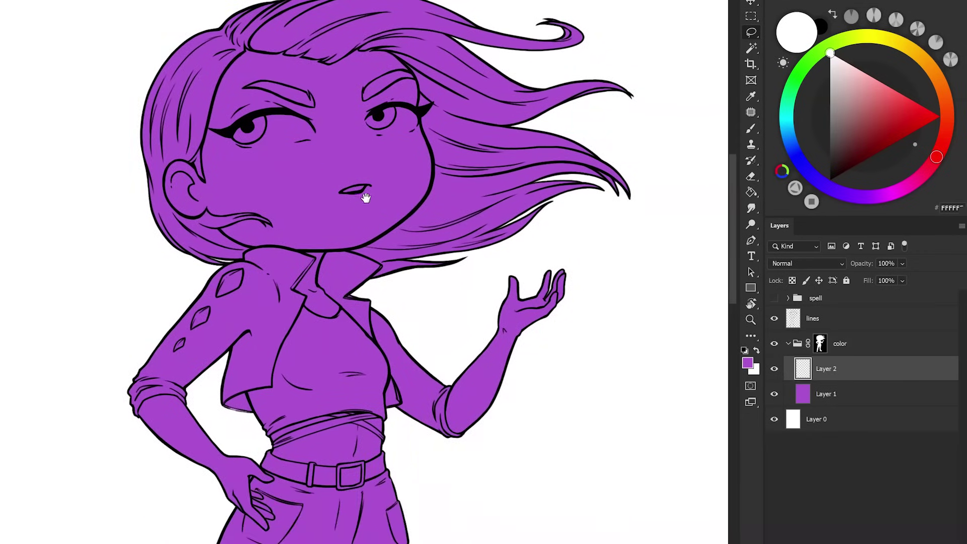
drag(367, 199, 363, 229)
- Select the character's face and arms from the lines layer with the Magic Wand and fill the skin with peach on Layer 2
click(752, 48)
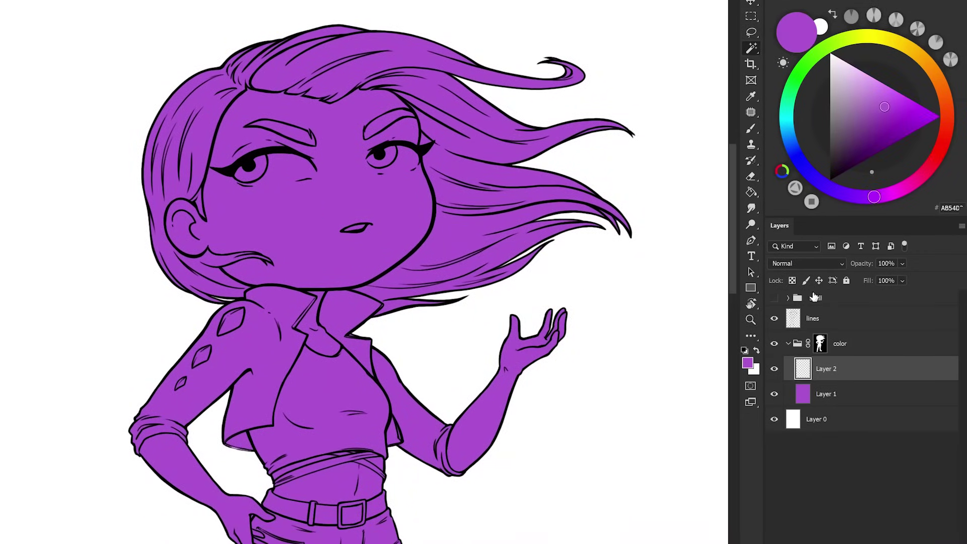
click(794, 324)
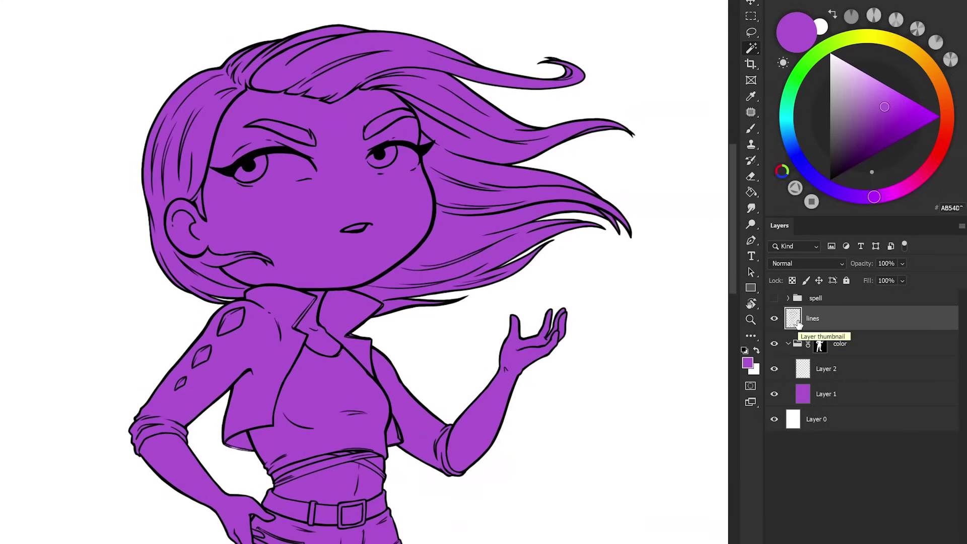
click(345, 189)
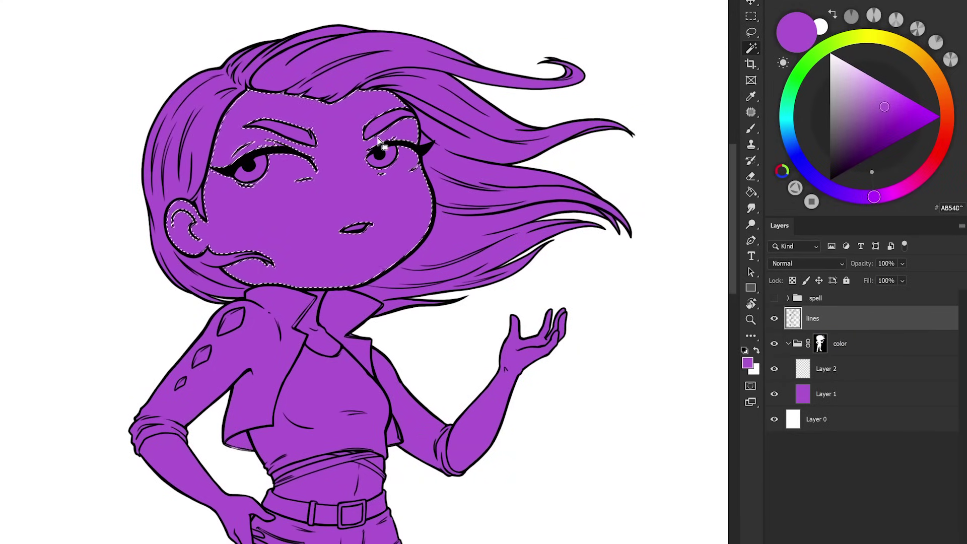
scroll(395, 338, down, 3)
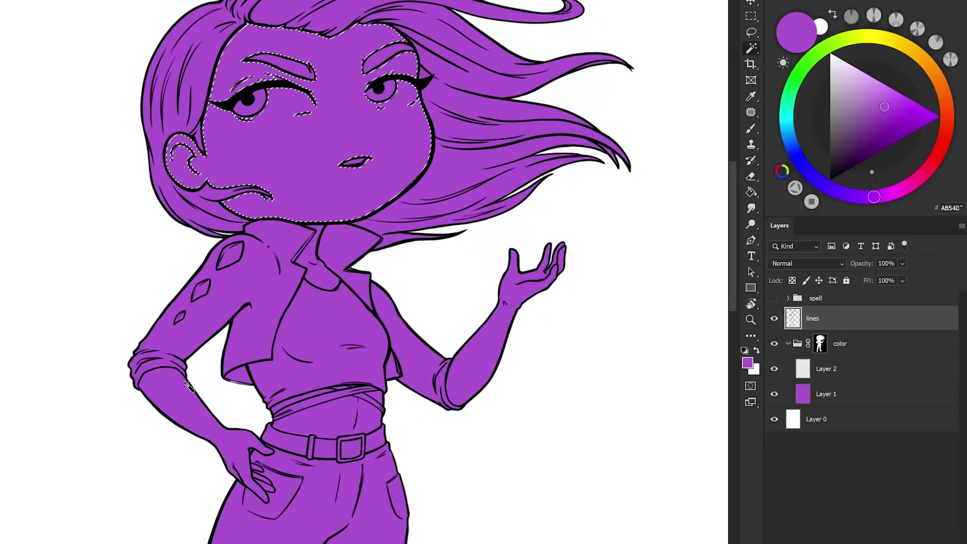
shift+click(222, 423)
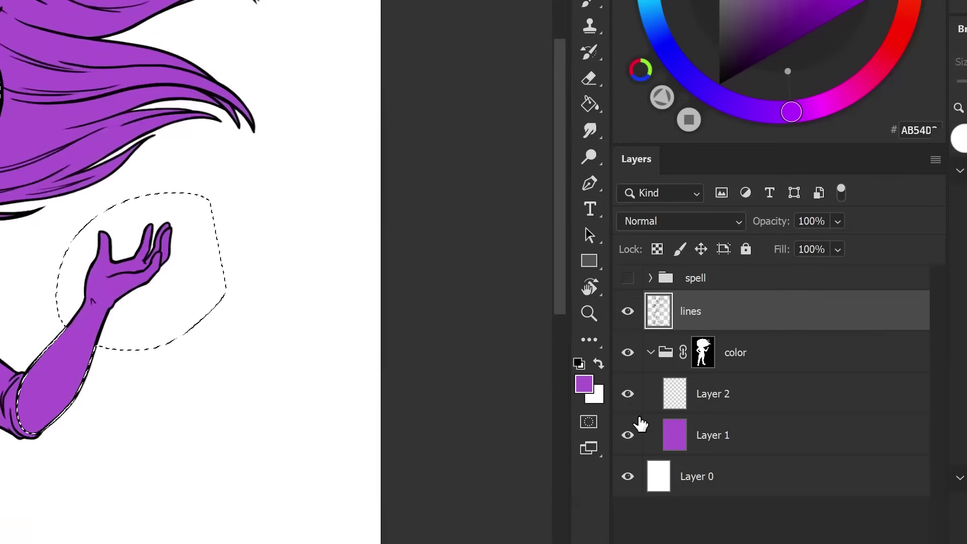
click(713, 392)
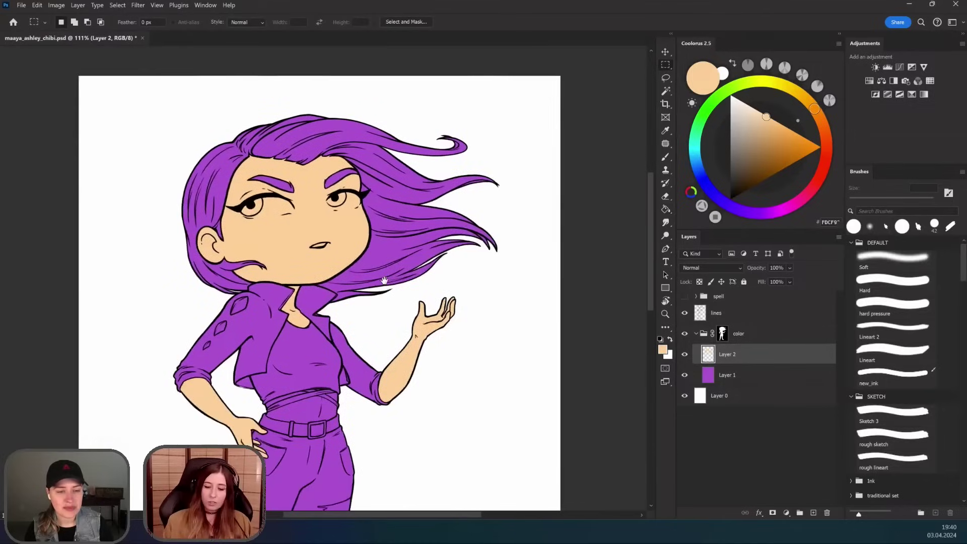
- Resize the brush, choose a near-black grey and paint the character's hair on the hair layer
scroll(348, 292, down, 2)
scroll(349, 292, left, 1)
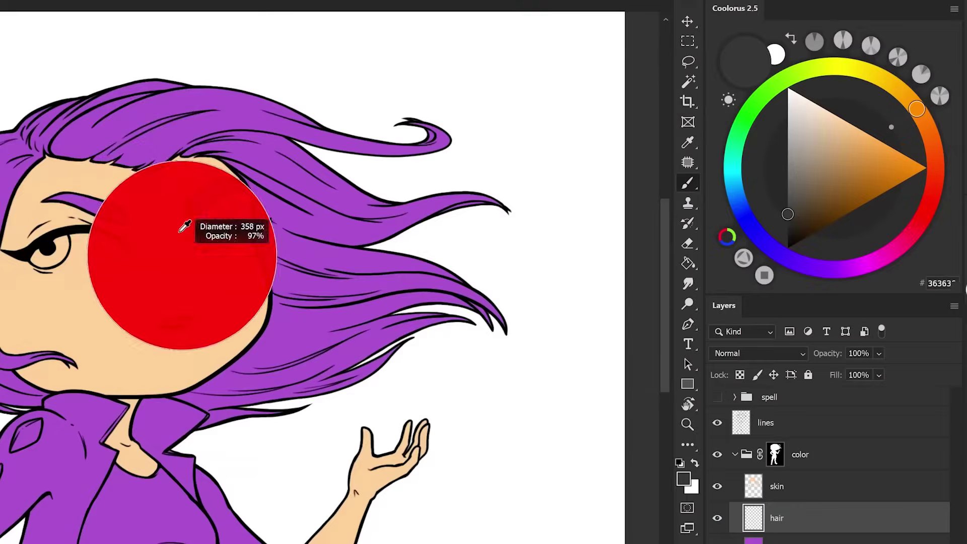
drag(198, 227, 173, 172)
drag(788, 214, 788, 223)
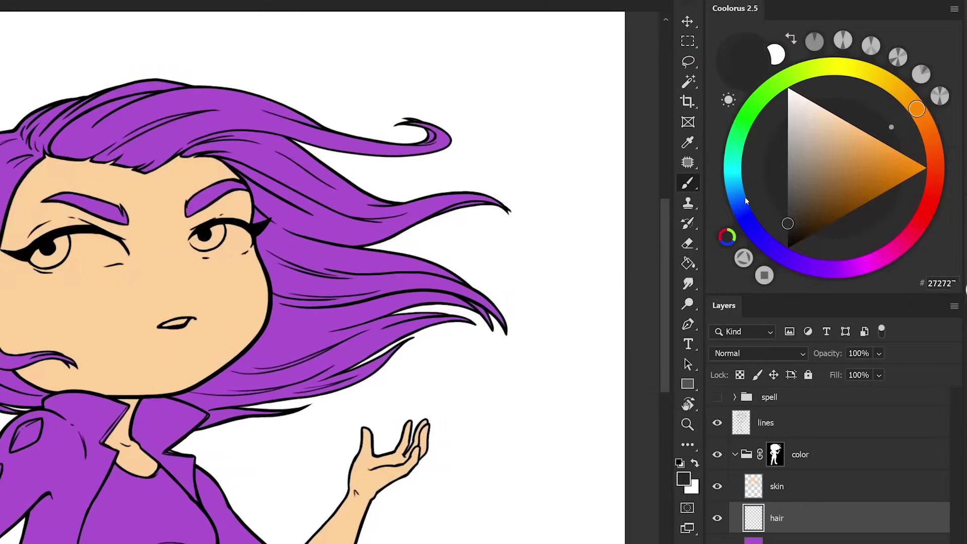
drag(313, 346, 300, 386)
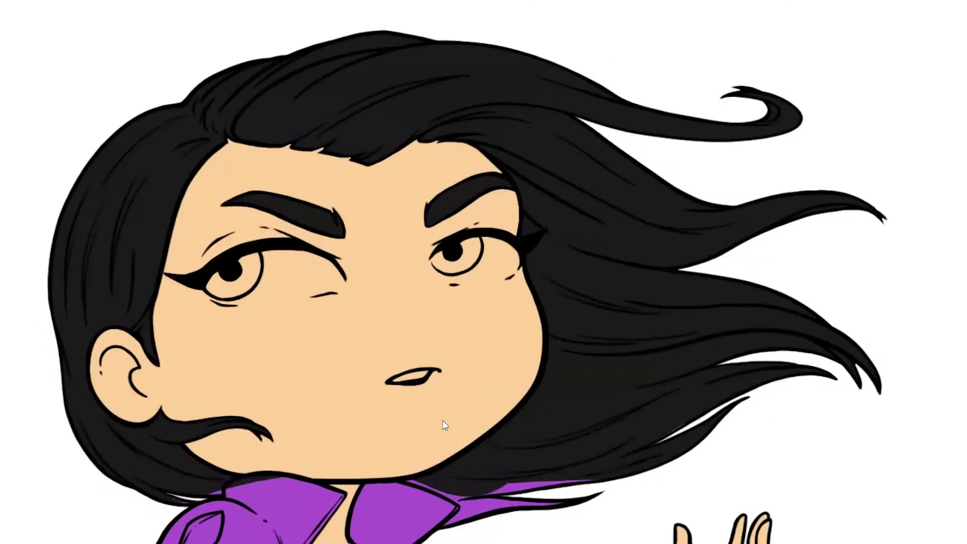
- Paint the whites of the character's eyes with pure white
drag(284, 403, 368, 350)
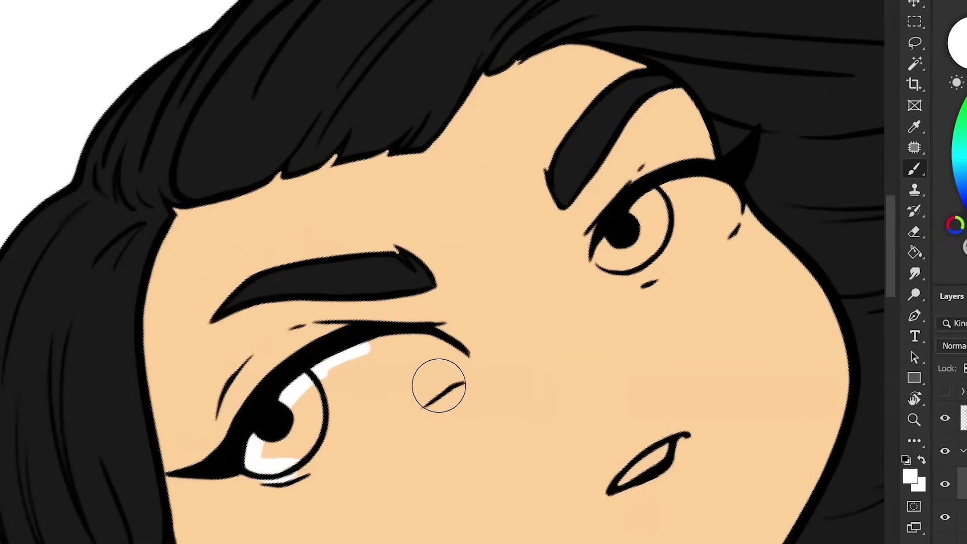
mouse_move(438, 385)
mouse_down()
mouse_move(453, 378)
mouse_move(443, 349)
mouse_up()
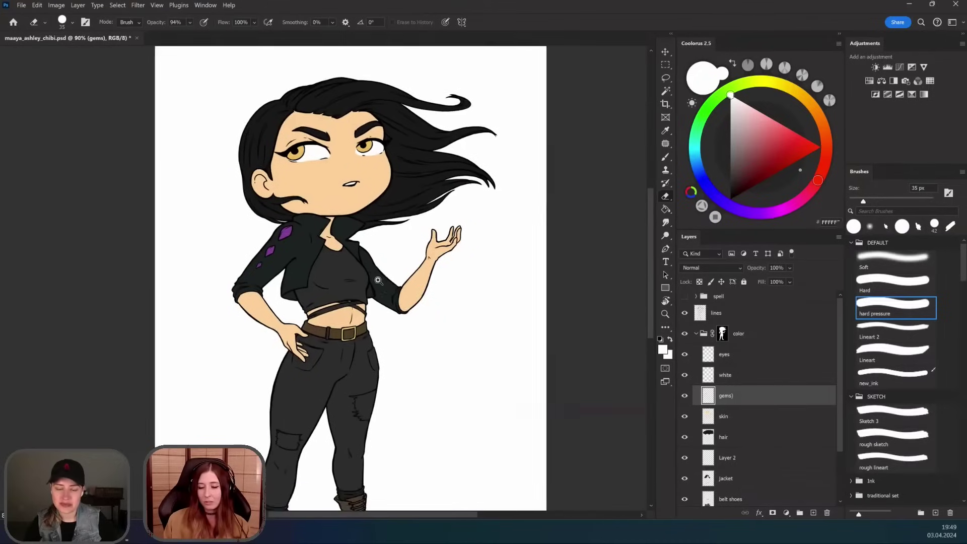
- Add a new layer above the hair layer and clip it to the hair with a clipping mask
drag(390, 335, 389, 377)
key(ctrl+space)
drag(352, 270, 391, 277)
mouse_move(393, 375)
mouse_down()
mouse_move(405, 374)
mouse_move(394, 374)
mouse_move(399, 346)
mouse_up()
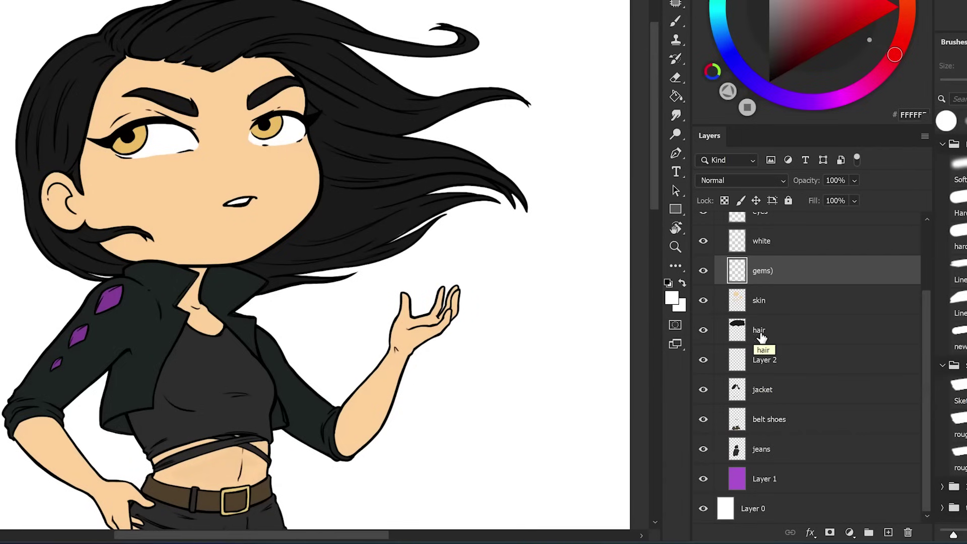
click(723, 437)
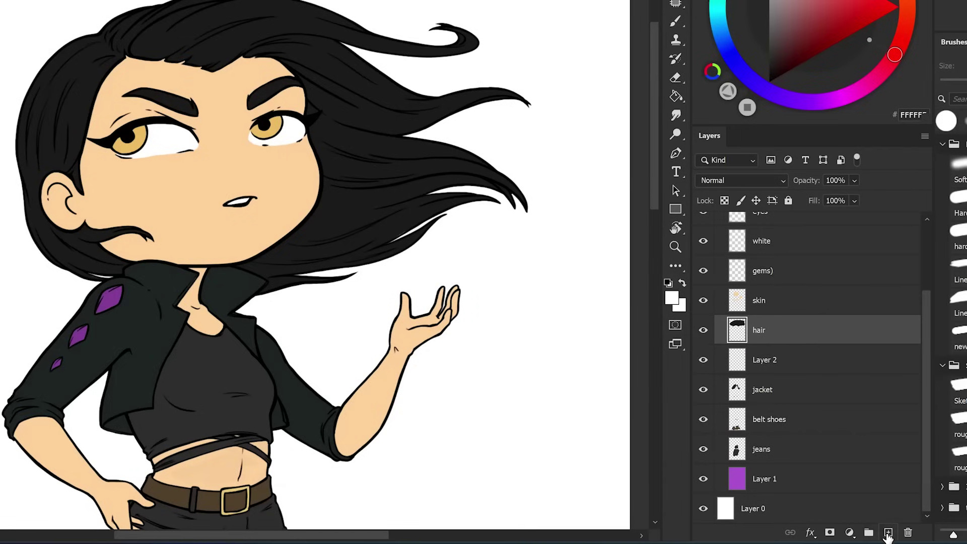
click(887, 533)
right_click(769, 337)
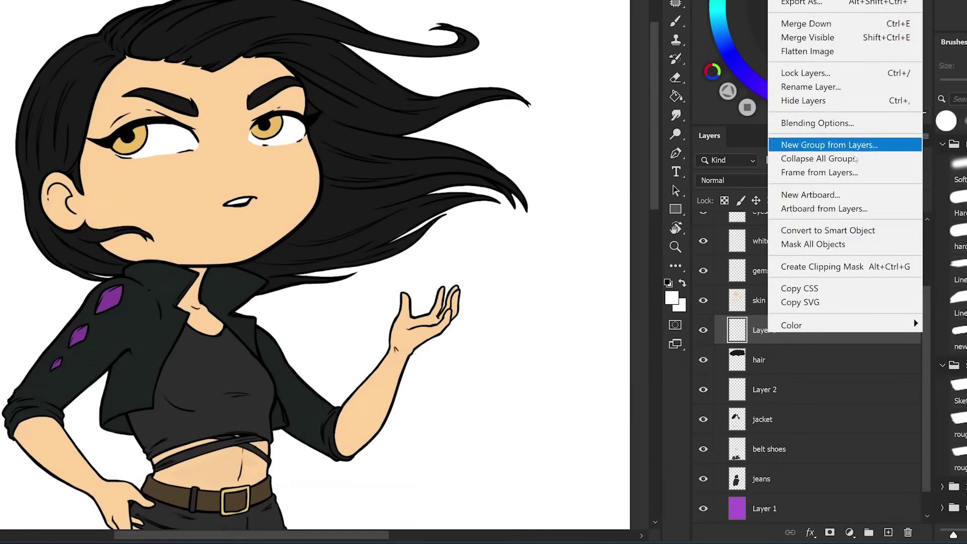
click(844, 268)
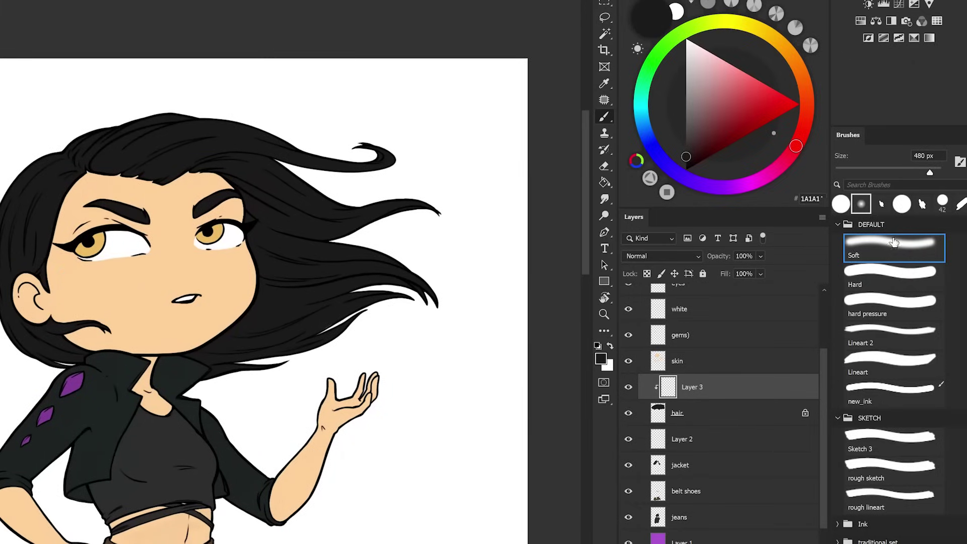
- Sample the hair's base colour for the Soft brush and choose a slightly lighter dark grey
click(685, 149)
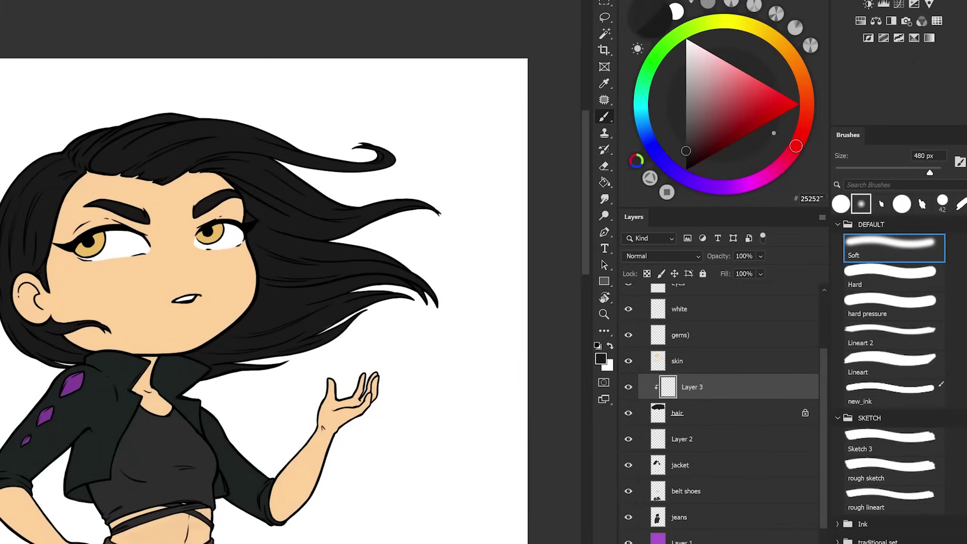
alt+click(141, 167)
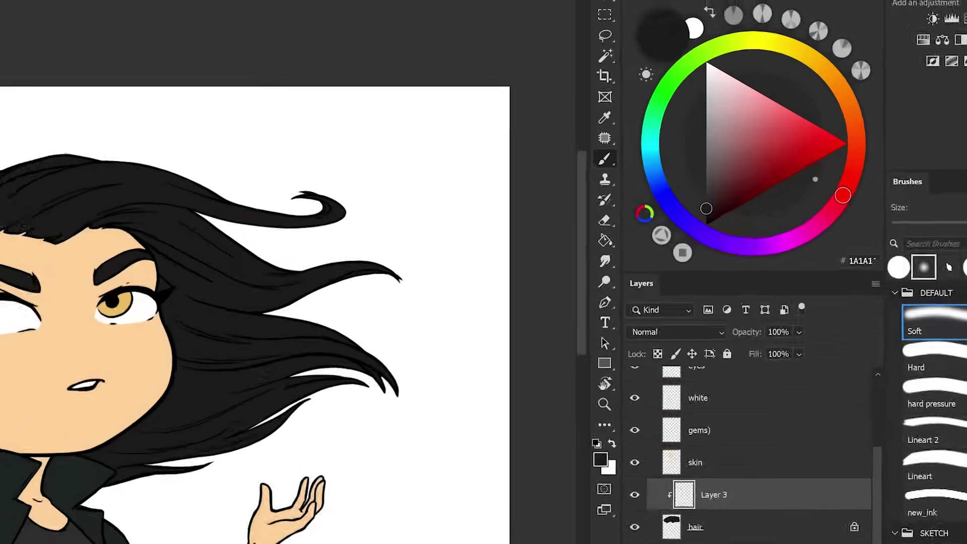
click(686, 145)
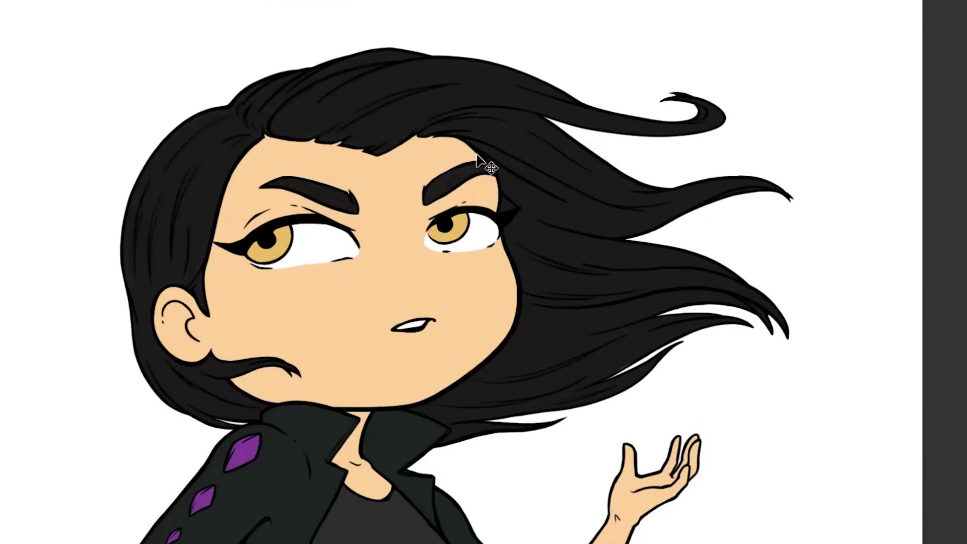
- Brush a soft purple highlight across the top of the hair on the clipped layer with a large brush at 62% opacity
drag(193, 217, 298, 169)
key(ctrl+z)
key(ctrl+shift+z)
mouse_move(479, 357)
mouse_down()
mouse_move(431, 232)
mouse_move(459, 291)
mouse_up()
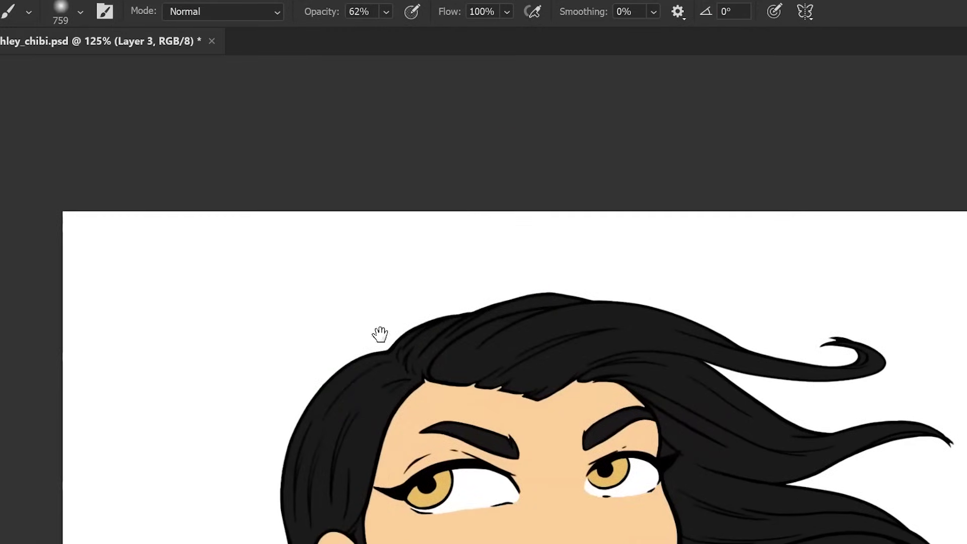
mouse_move(360, 392)
mouse_down()
mouse_move(523, 317)
mouse_move(518, 336)
mouse_move(616, 171)
mouse_up()
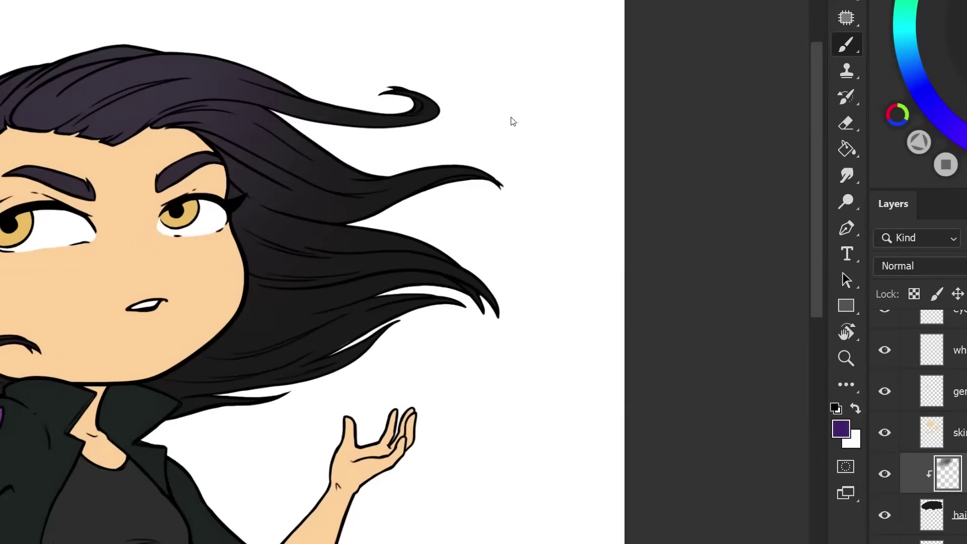
- Brush a brighter soft purple over the flowing ends of the hair on the clipped layer
key(ctrl+shift+z)
key(ctrl+z)
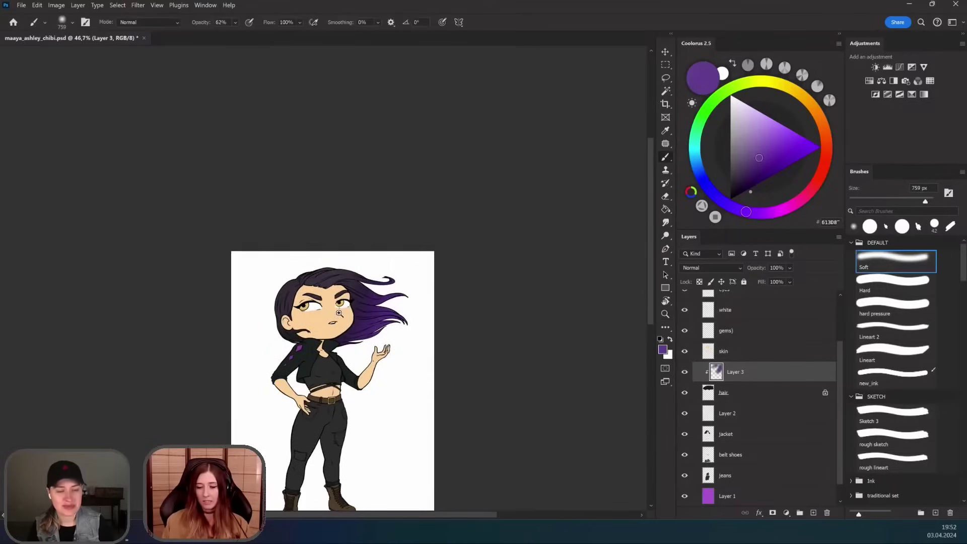
drag(321, 304, 377, 347)
drag(356, 315, 374, 318)
- Add a new layer above the skin layer and clip it to the skin
click(742, 353)
key(b)
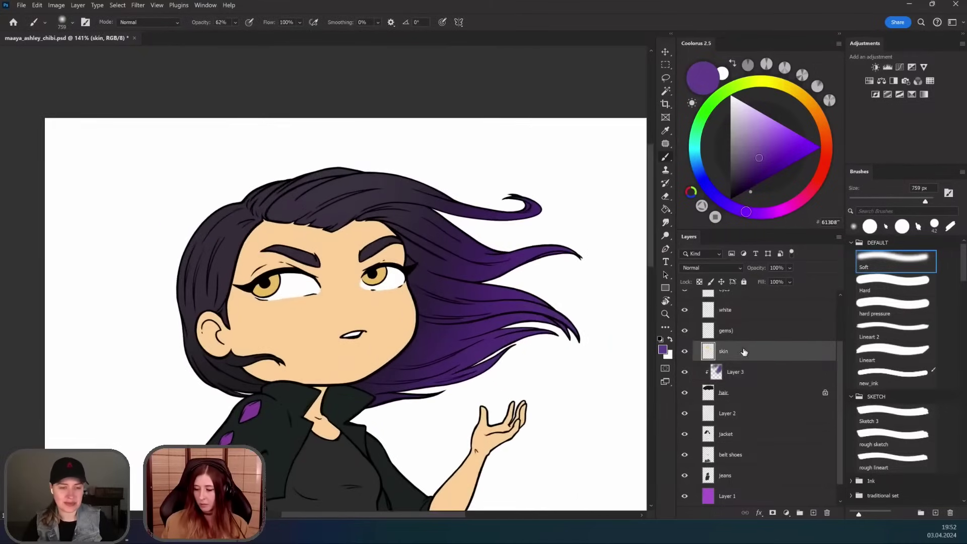
click(813, 514)
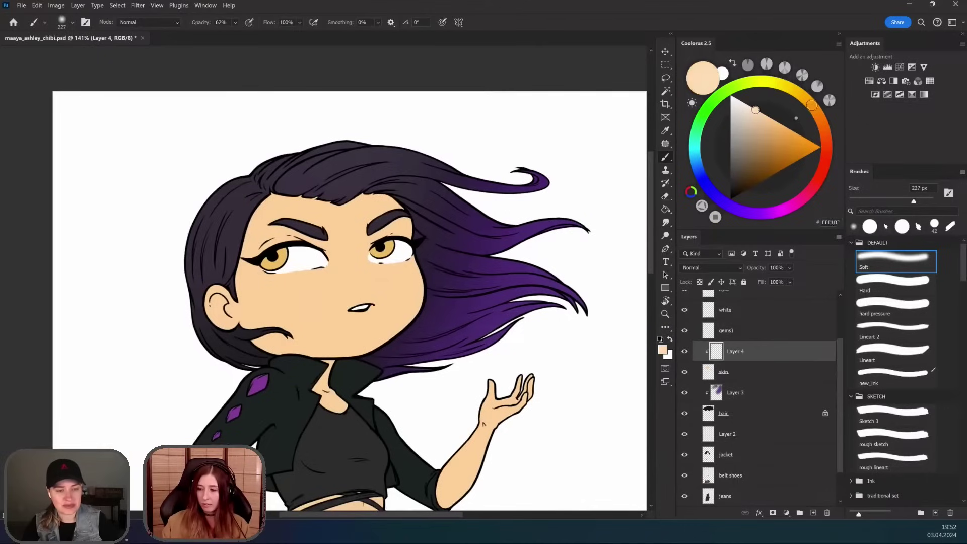
- Shade the skin with the Soft brush, using light peach on the face, warmer orange tones and red at 18% opacity
mouse_move(376, 279)
mouse_down()
mouse_move(413, 278)
mouse_move(355, 222)
mouse_up()
drag(807, 101, 822, 124)
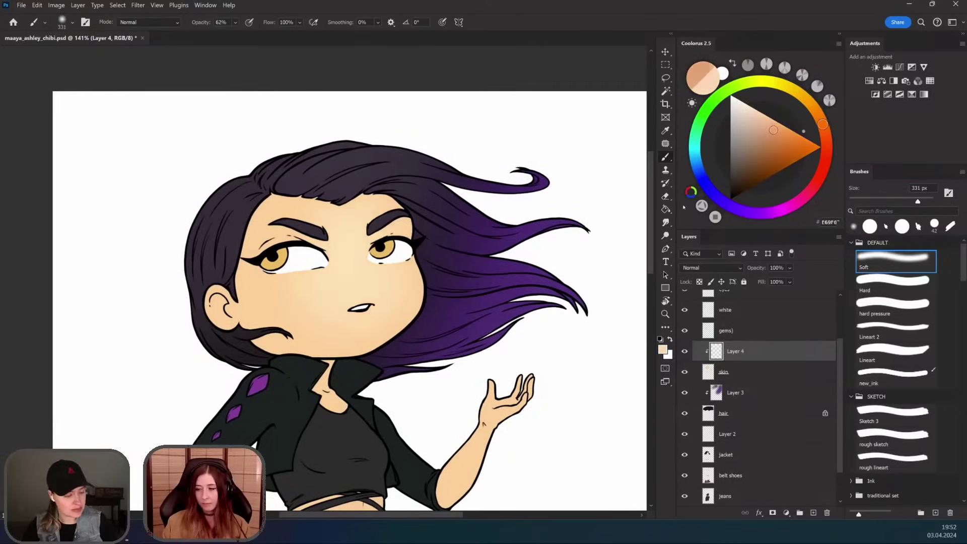
click(770, 146)
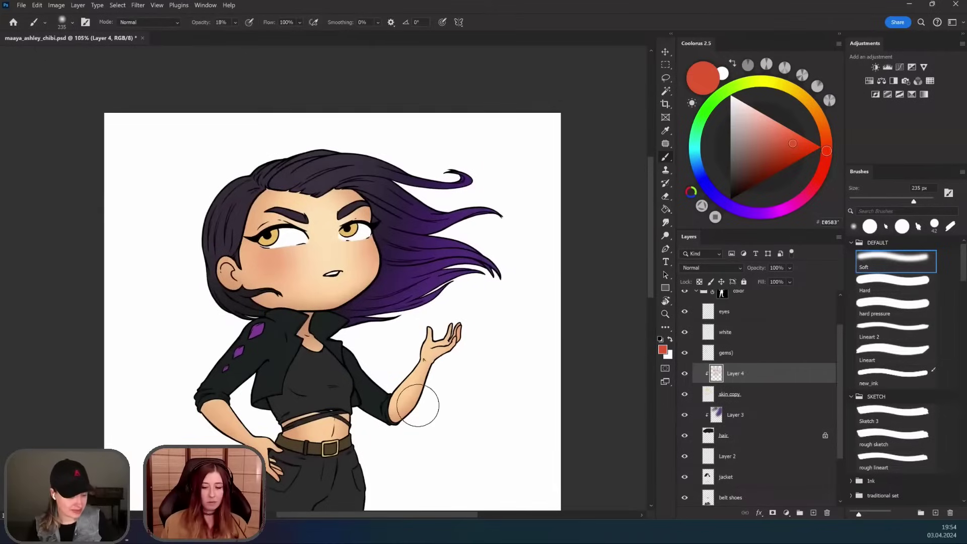
drag(418, 405, 451, 253)
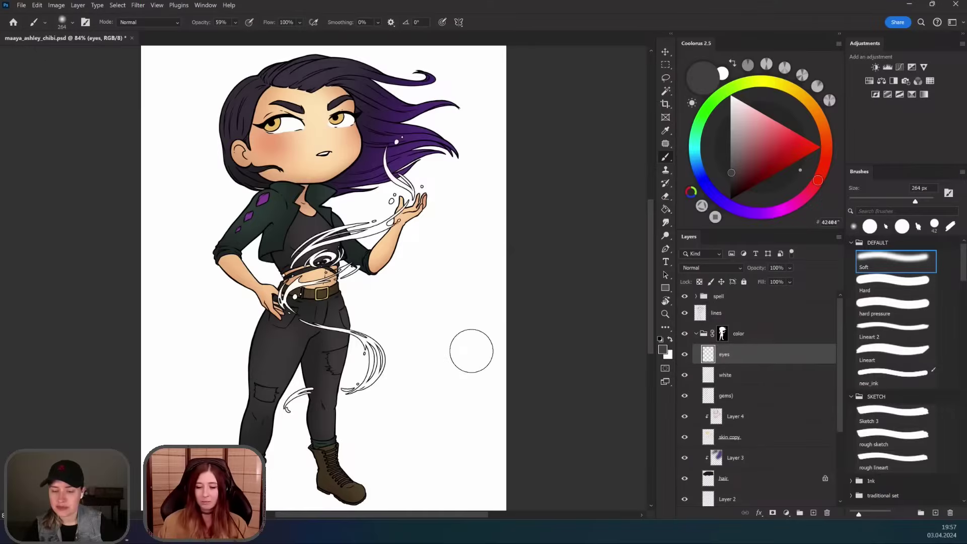
- Lock the transparent pixels of the spell layers and recolour the spell fill with the purple sampled from the jacket gem
scroll(472, 351, up, 2)
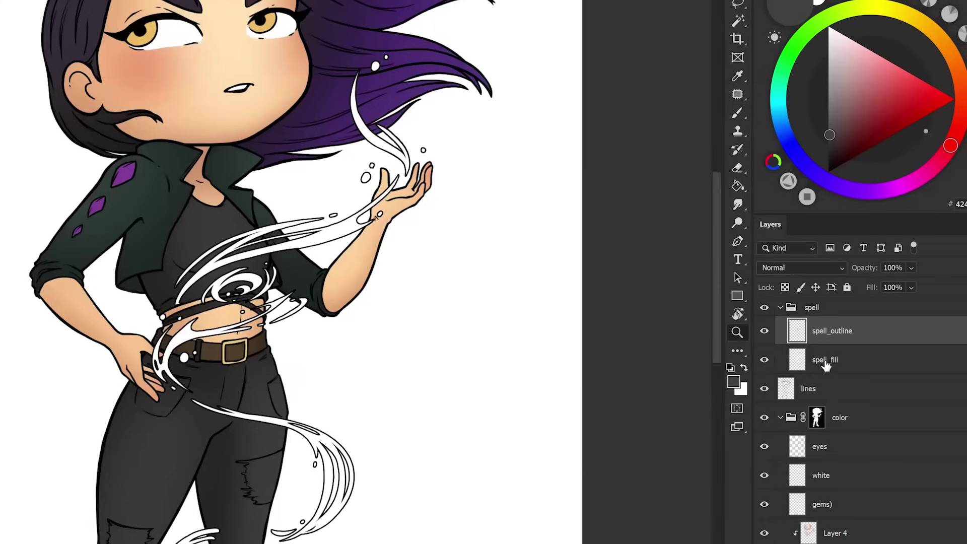
drag(783, 261, 785, 288)
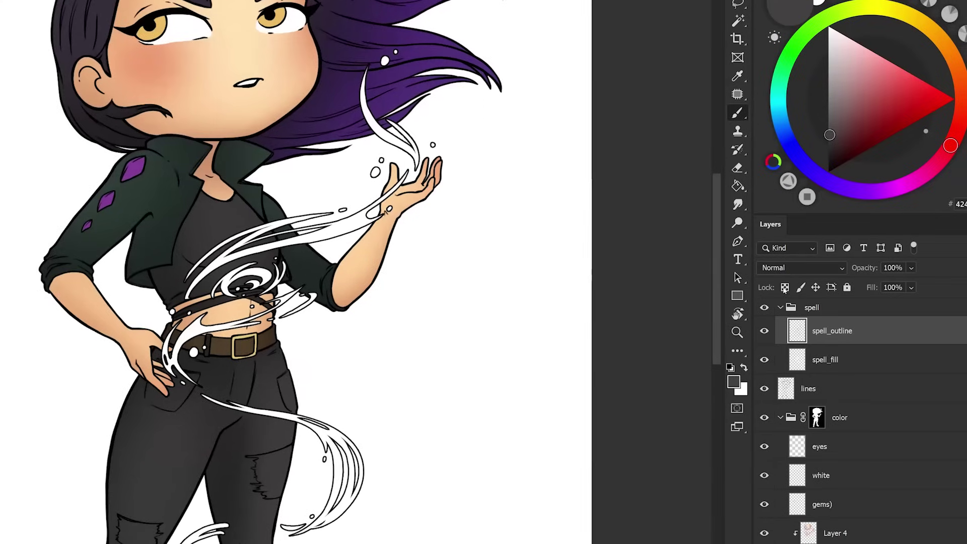
key(alt+[)
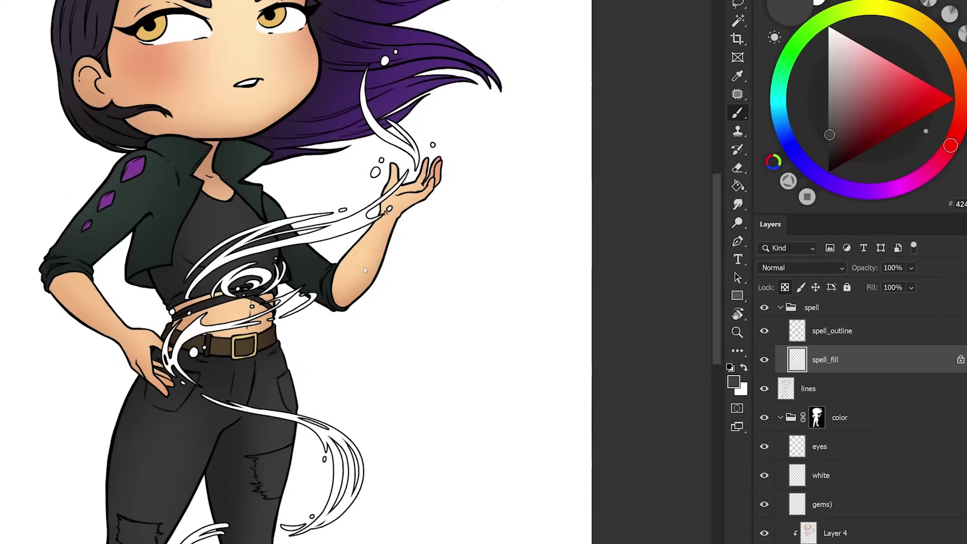
alt+click(134, 170)
key(z)
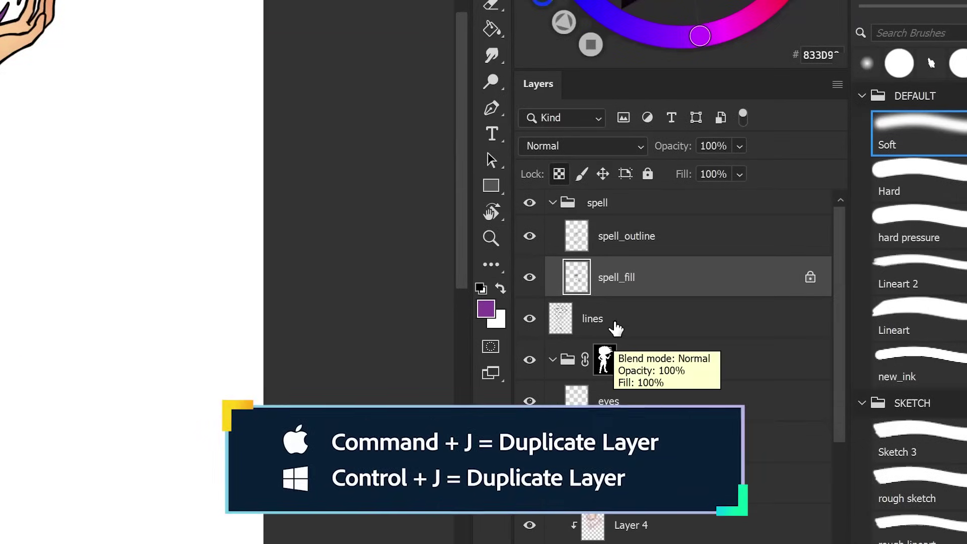
- Duplicate the spell_fill layer as a glow with Gaussian Blur applied and set its blend mode to Screen
key(ctrl+j)
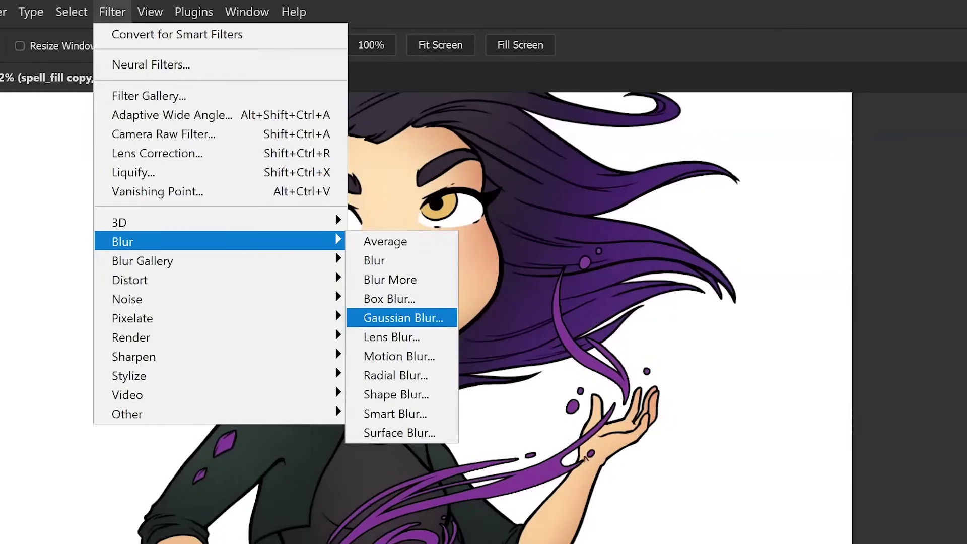
click(402, 317)
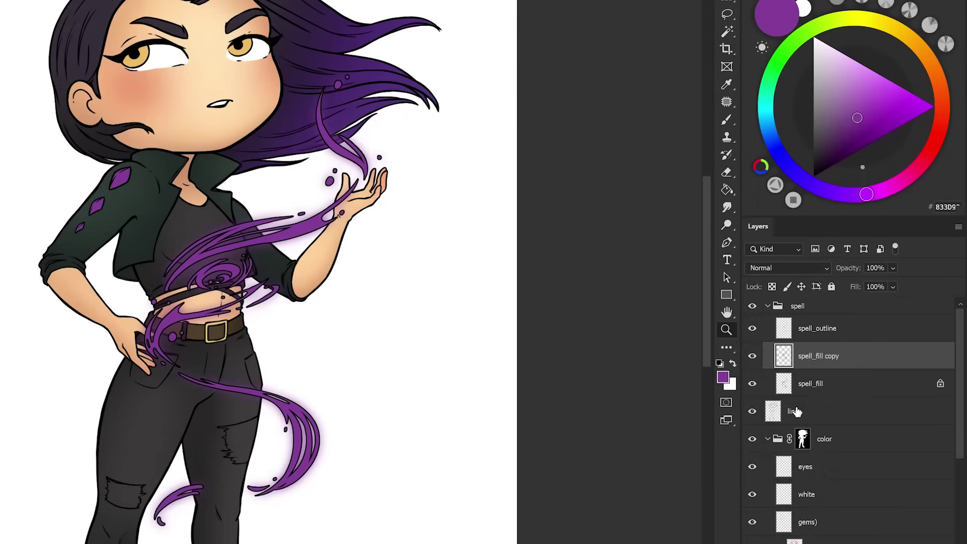
click(711, 268)
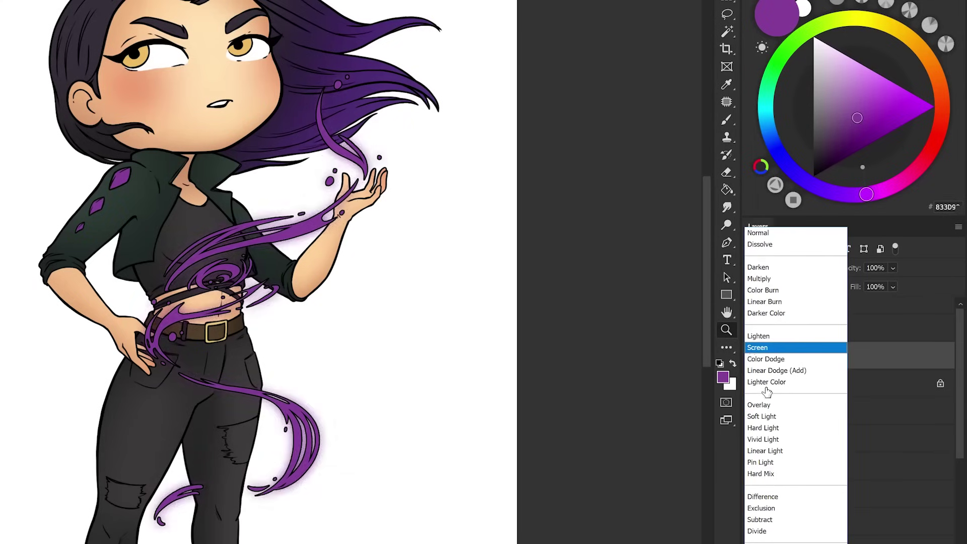
click(757, 348)
- Blur a second duplicate of spell_fill with a 6.2-pixel Gaussian Blur and set its blend mode to Color Dodge
click(826, 384)
click(751, 384)
click(752, 384)
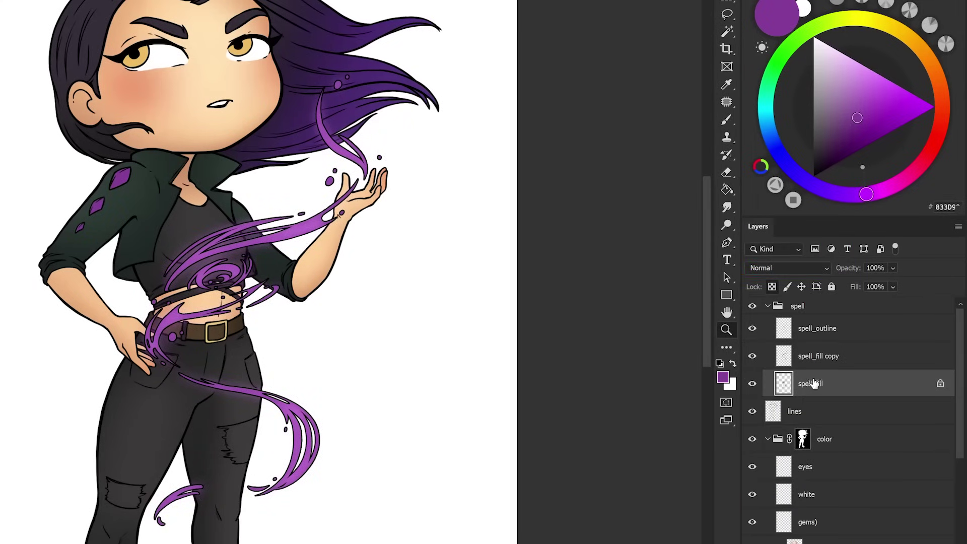
key(ctrl+j)
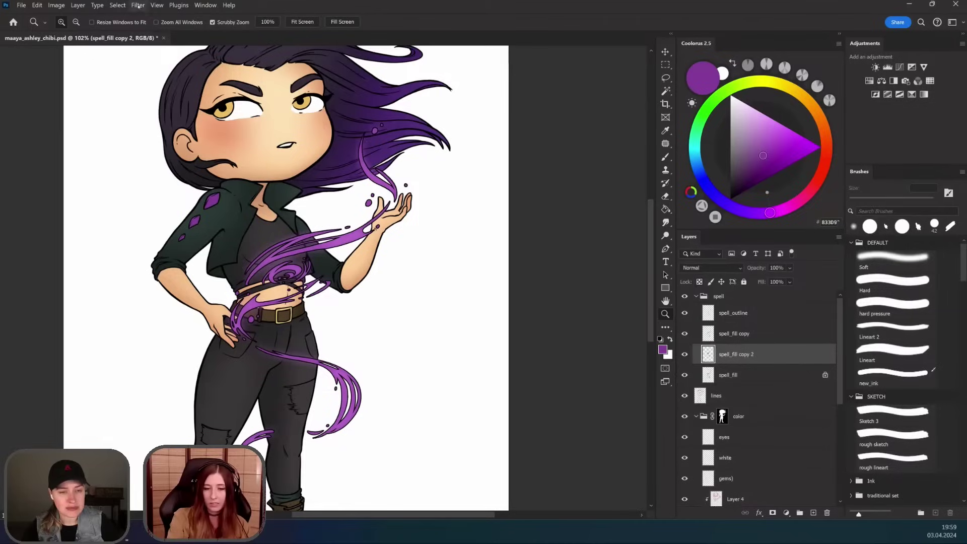
click(138, 5)
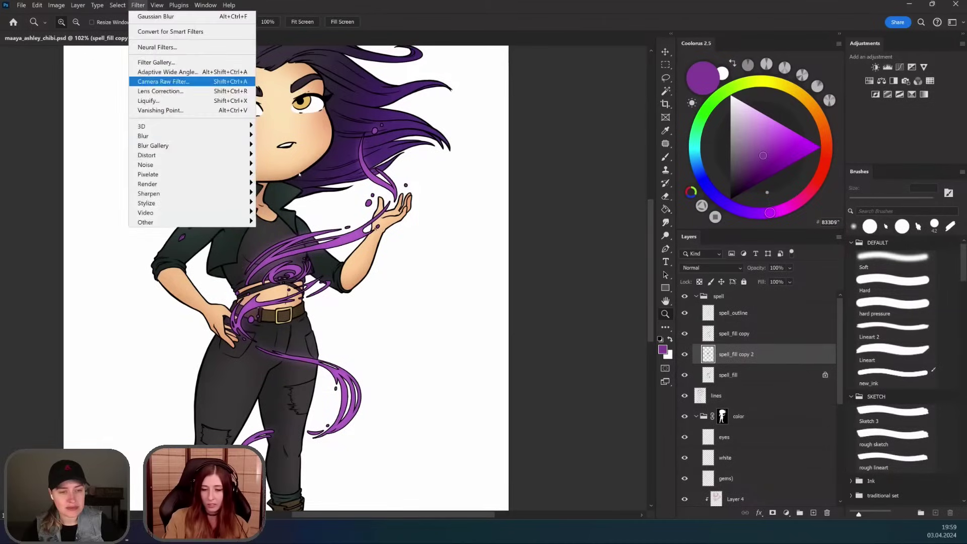
mouse_move(171, 136)
key(Return)
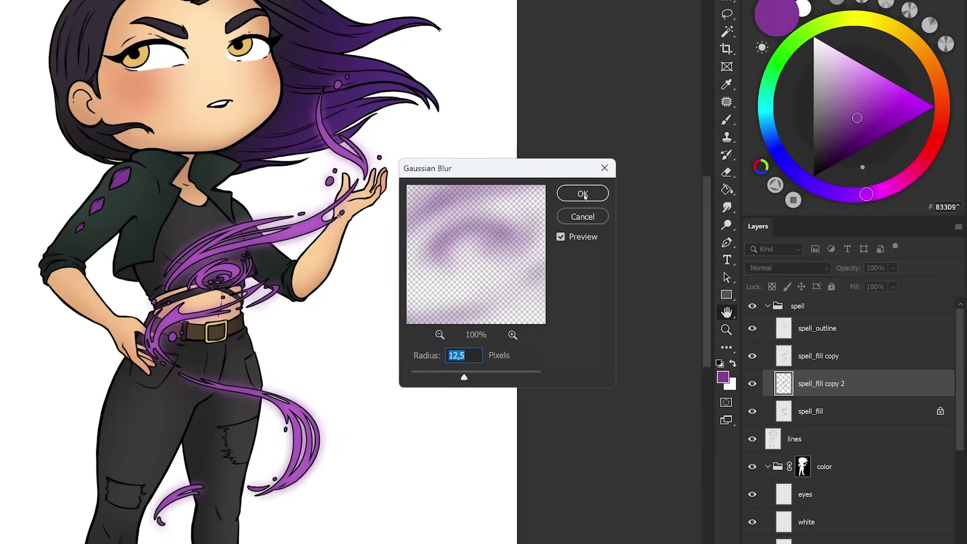
key(Tab)
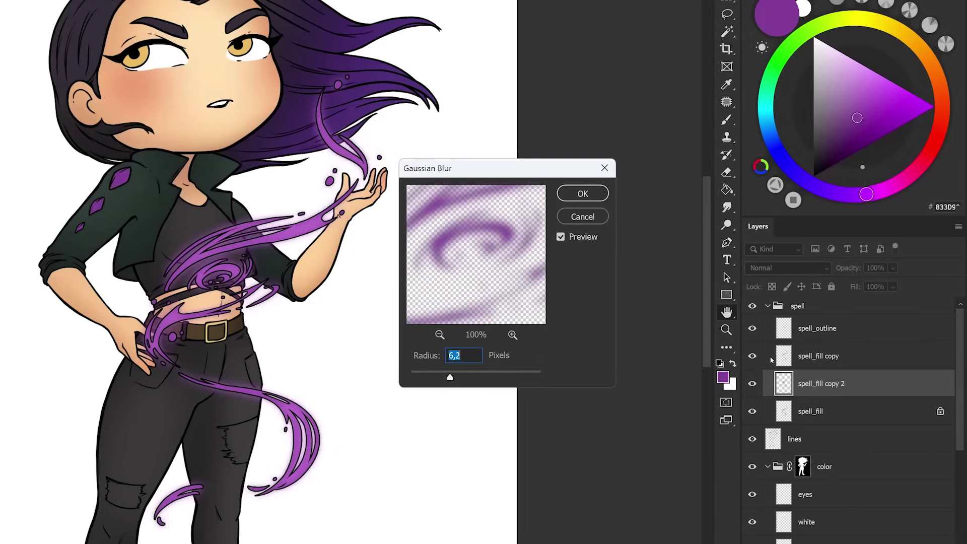
key(Return)
click(787, 267)
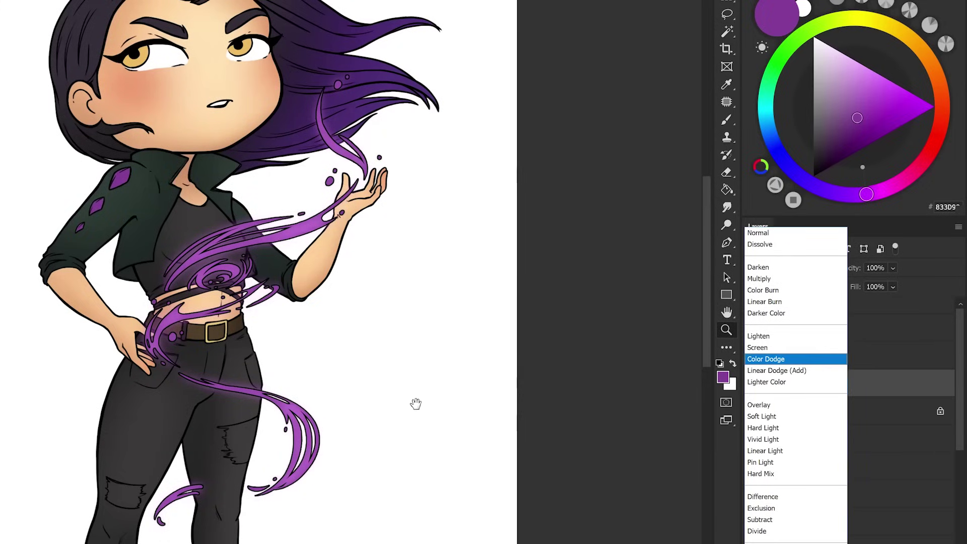
click(333, 492)
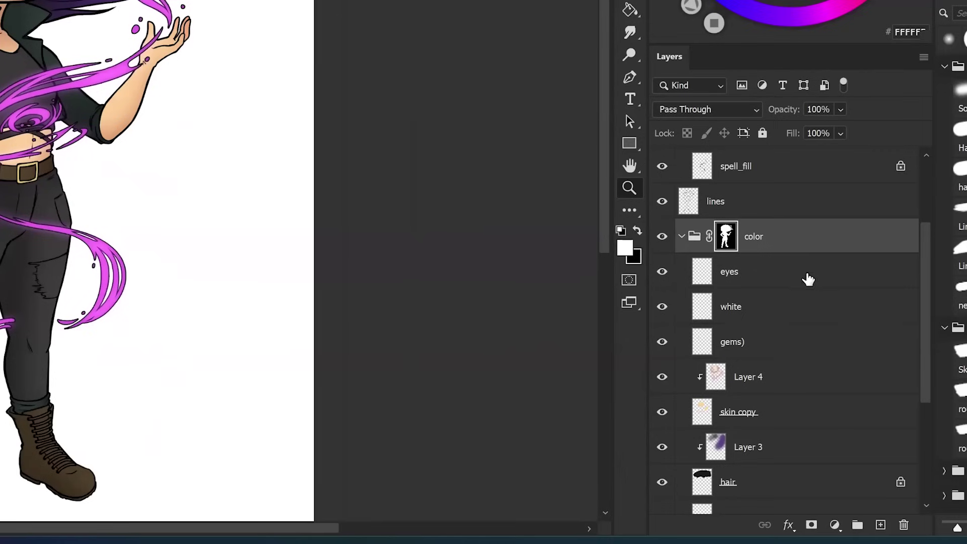
- Create a group named effects inside the color group and add a new layer named highlights in it
click(858, 527)
drag(747, 235, 748, 270)
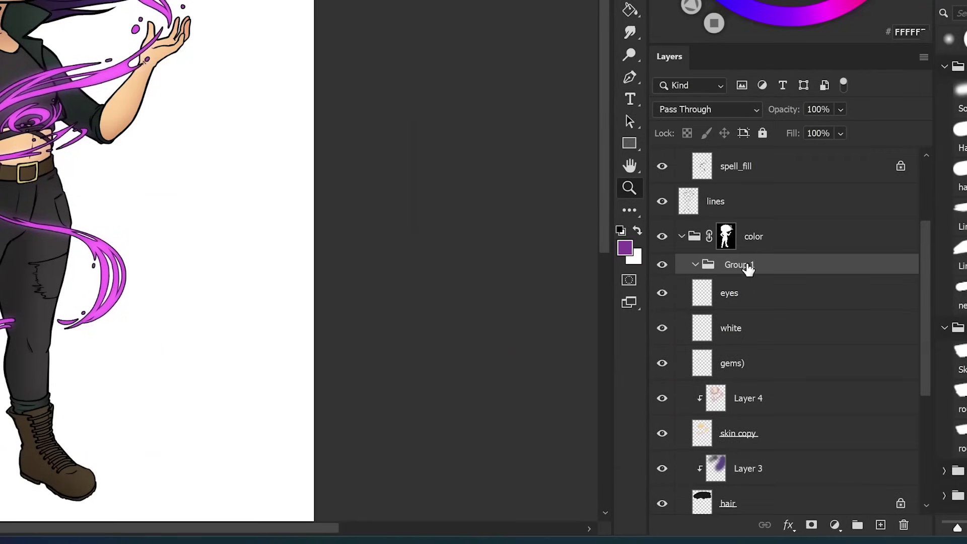
text(effects)
key(Return)
key(ctrl+shift+alt+n)
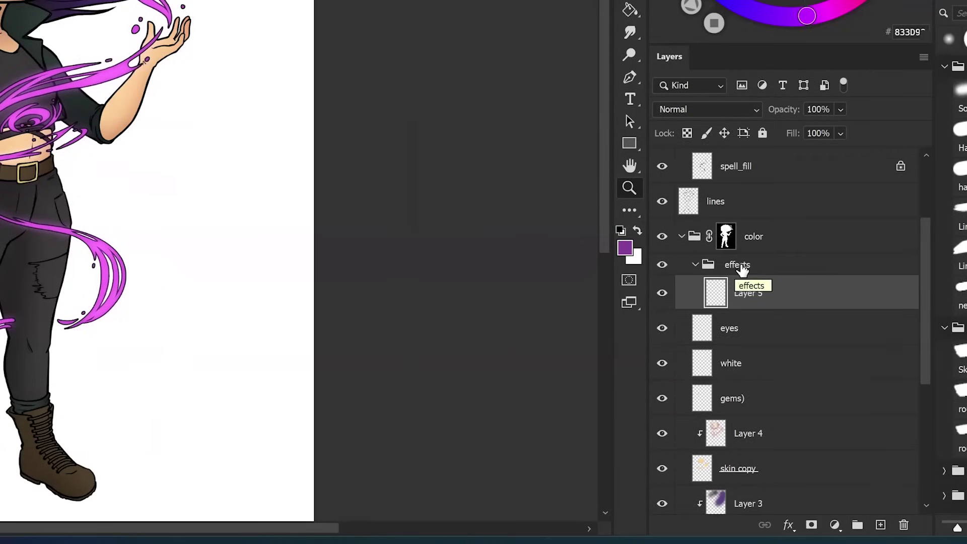
double_click(749, 293)
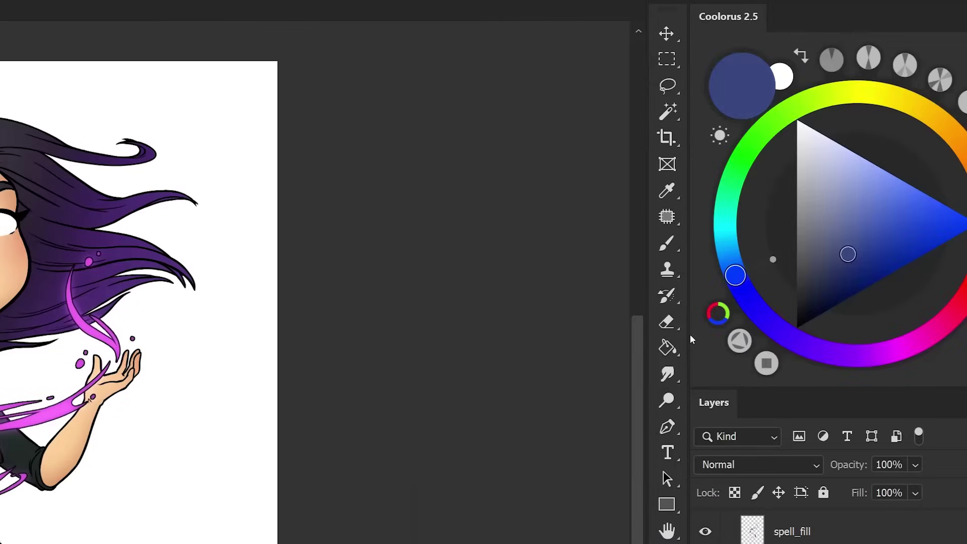
- Fill the highlights layer with a dark purple and set its blend mode to Screen
drag(812, 347, 818, 349)
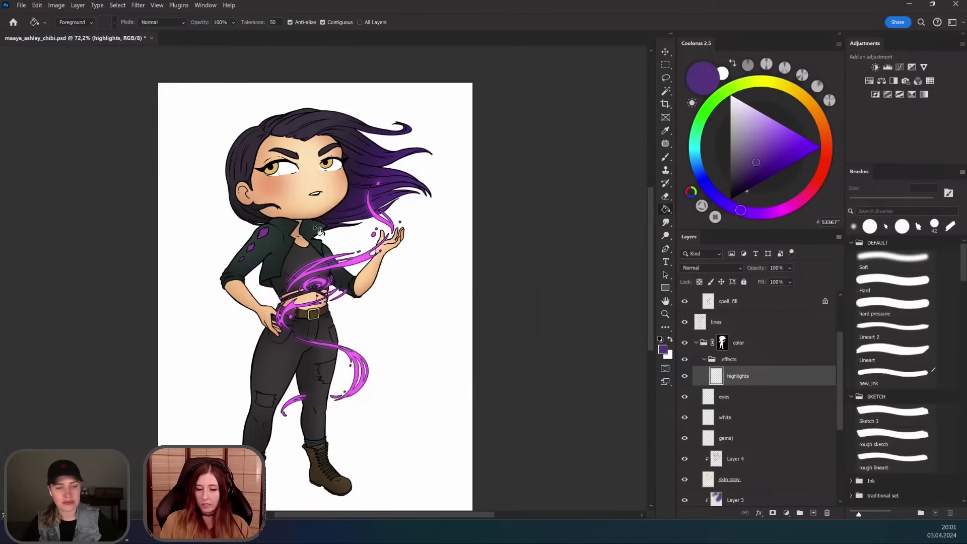
click(316, 229)
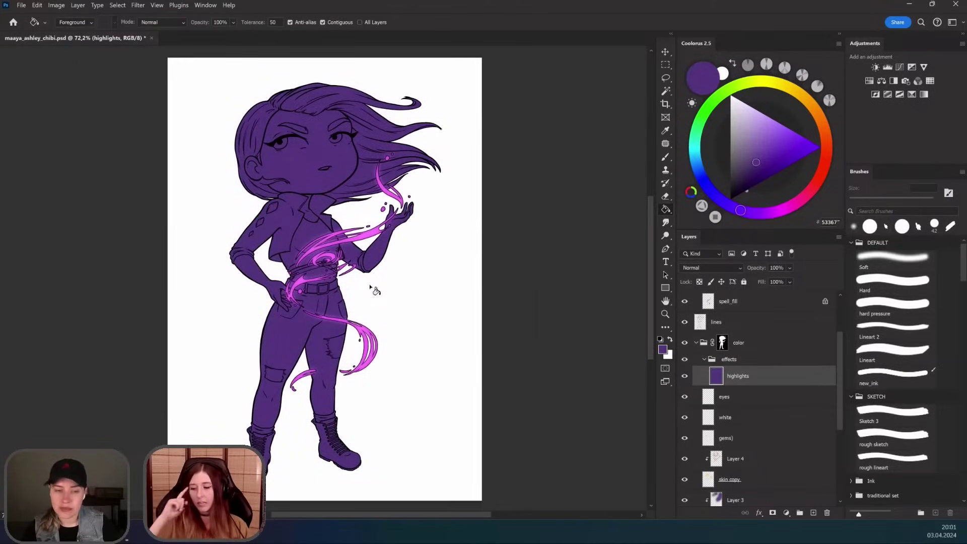
click(693, 269)
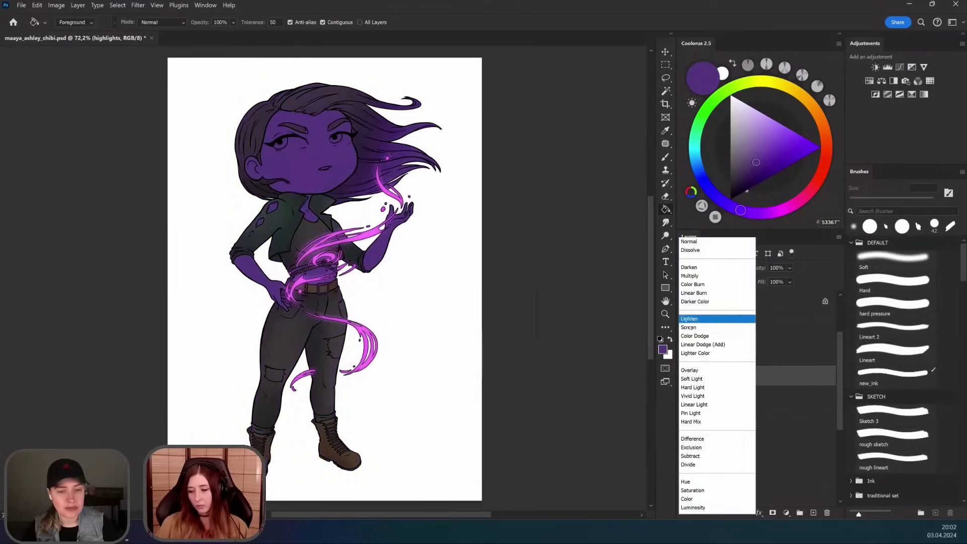
click(698, 326)
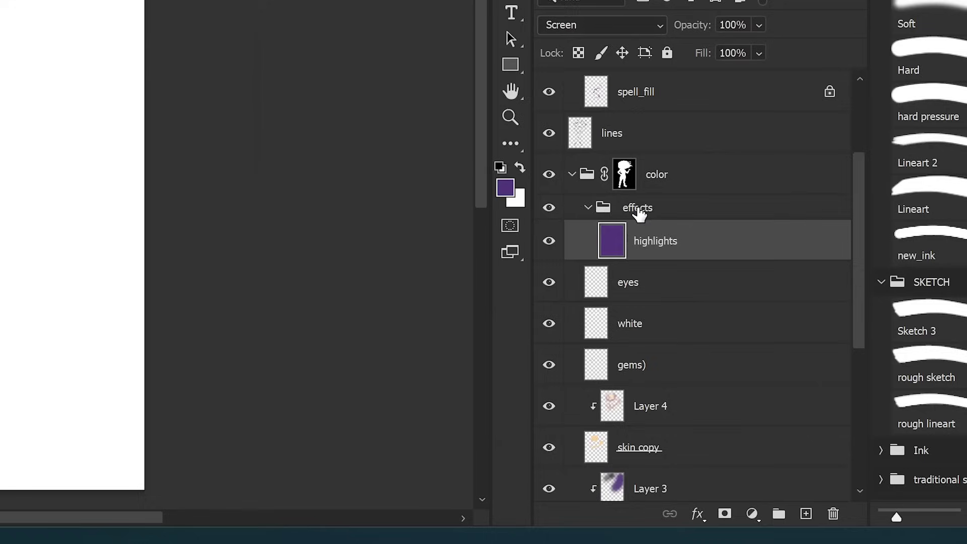
- Add a black-filled mask to the highlights layer and softly reveal the highlights over the outer edges of the hair
click(725, 513)
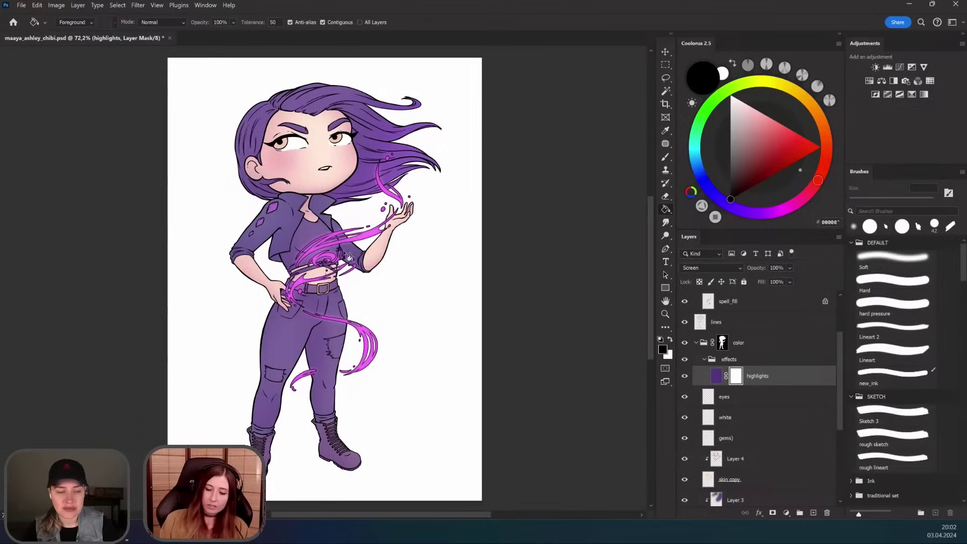
click(349, 257)
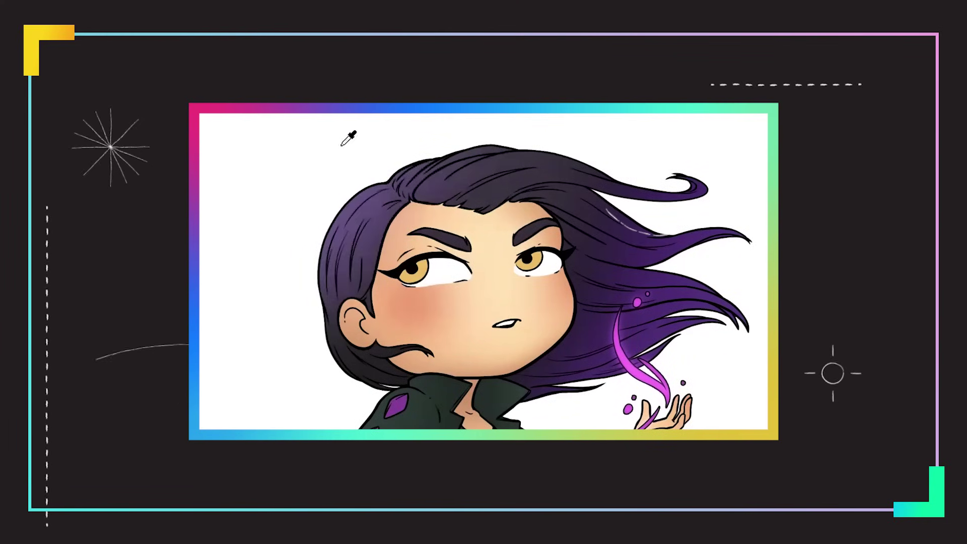
drag(354, 359, 358, 209)
mouse_move(354, 266)
mouse_down()
mouse_move(296, 265)
mouse_move(269, 371)
mouse_up()
key(ctrl+z)
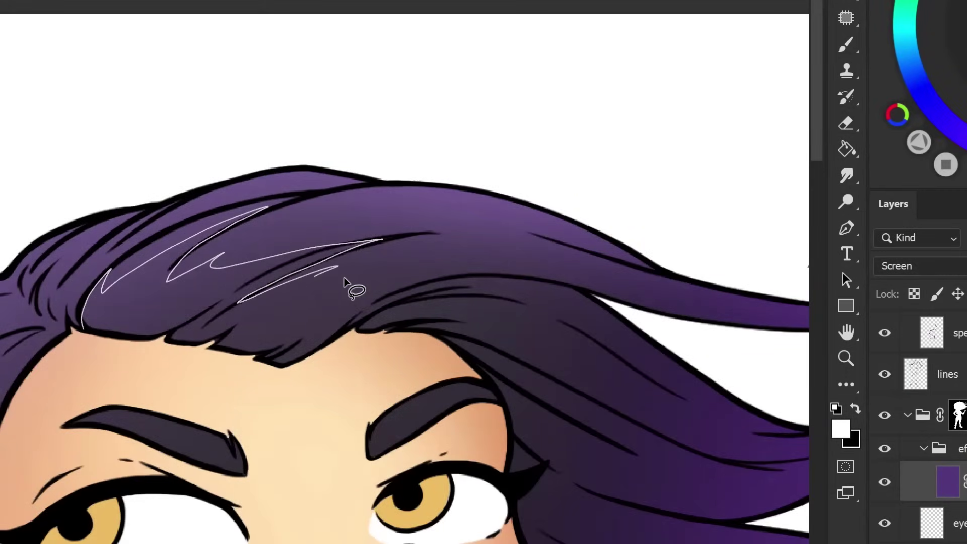
- Lasso a jagged strand shape along the fringe above the forehead, clear it from the highlights mask and deselect
drag(155, 348, 82, 330)
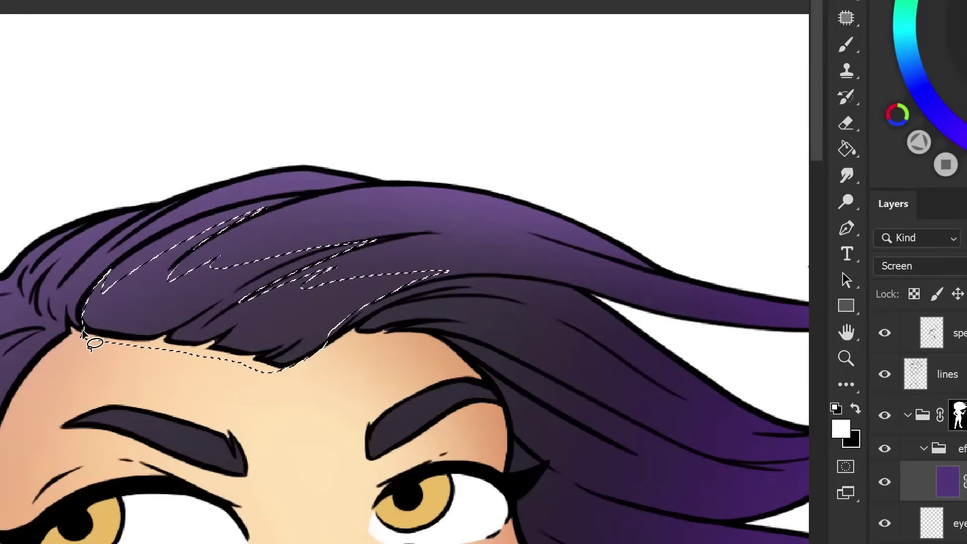
key(Delete)
key(ctrl+d)
- Extend the masked highlights over the jacket sleeve and the trousers
drag(318, 384, 356, 527)
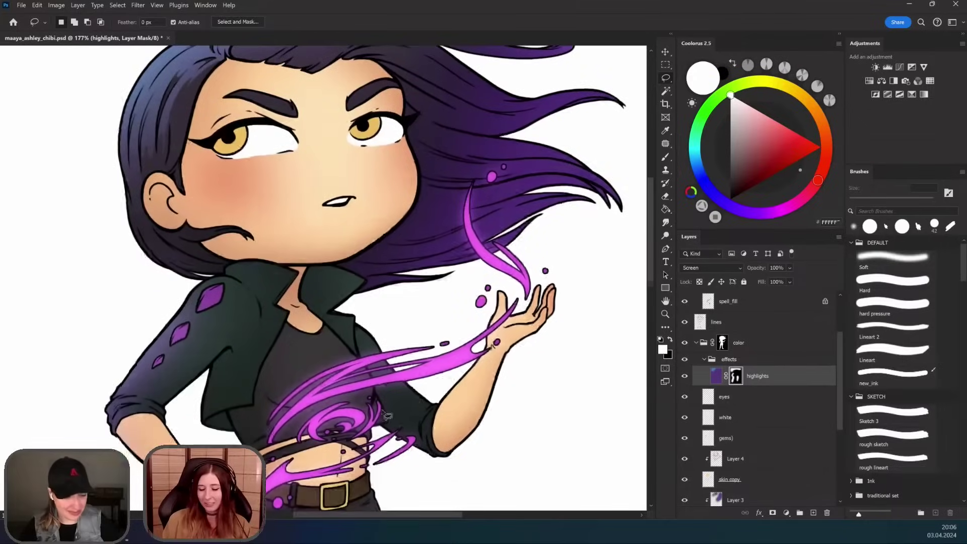
mouse_move(386, 416)
mouse_down()
mouse_move(332, 429)
mouse_move(312, 327)
mouse_move(293, 362)
mouse_up()
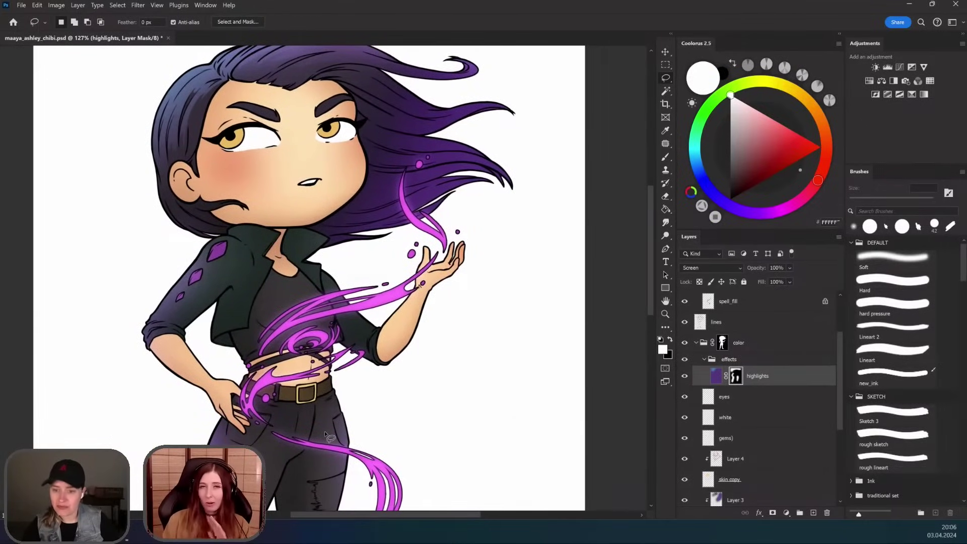
drag(342, 303, 320, 349)
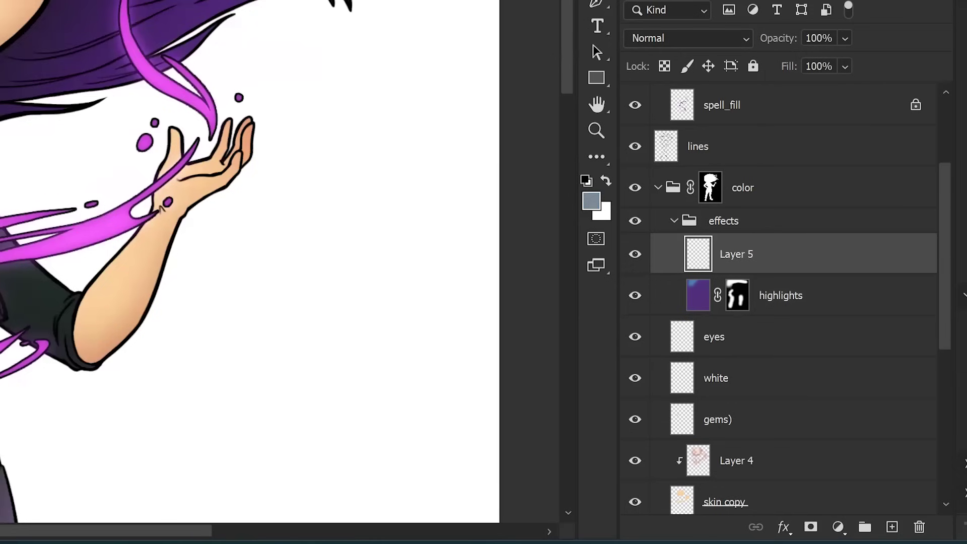
- Rename Layer 5 in the effects group as shadows, fill it with grey-blue and set its blend mode to Multiply
double_click(737, 254)
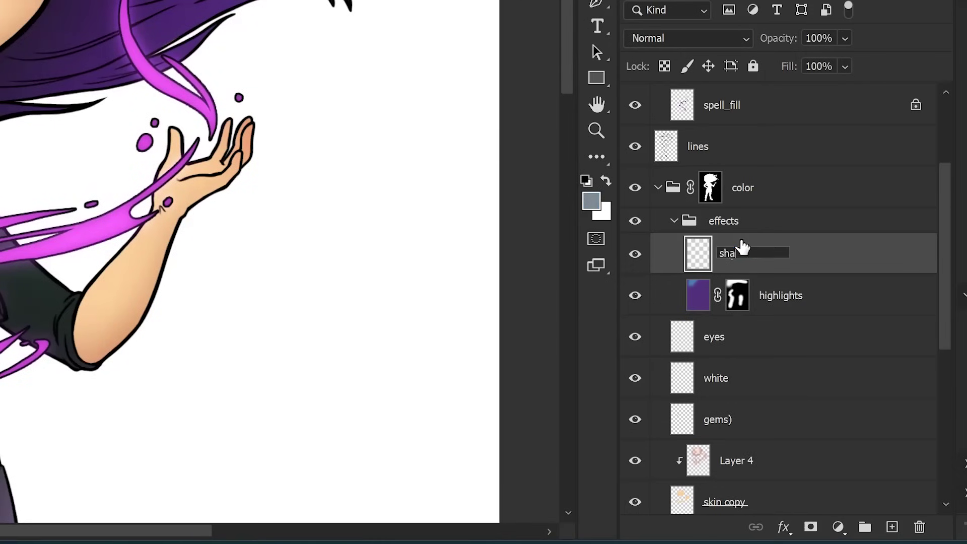
text(shadow)
key(Return)
click(674, 37)
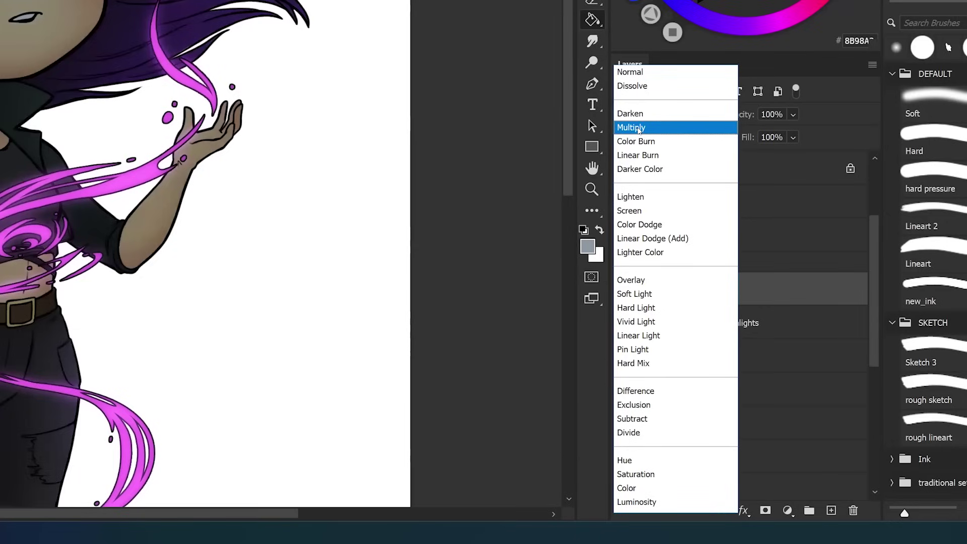
click(638, 127)
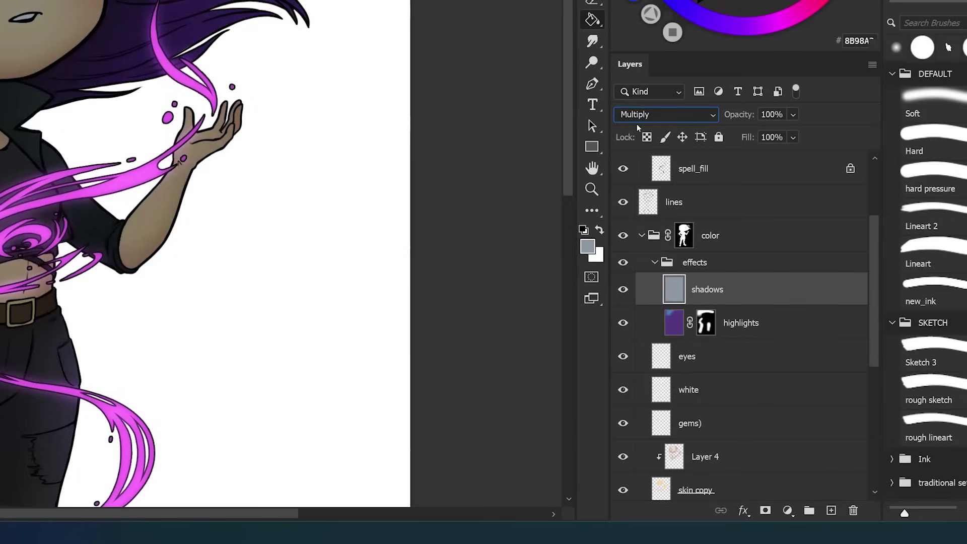
- Add a layer mask to the shadows layer and invert it to black
drag(175, 270, 157, 193)
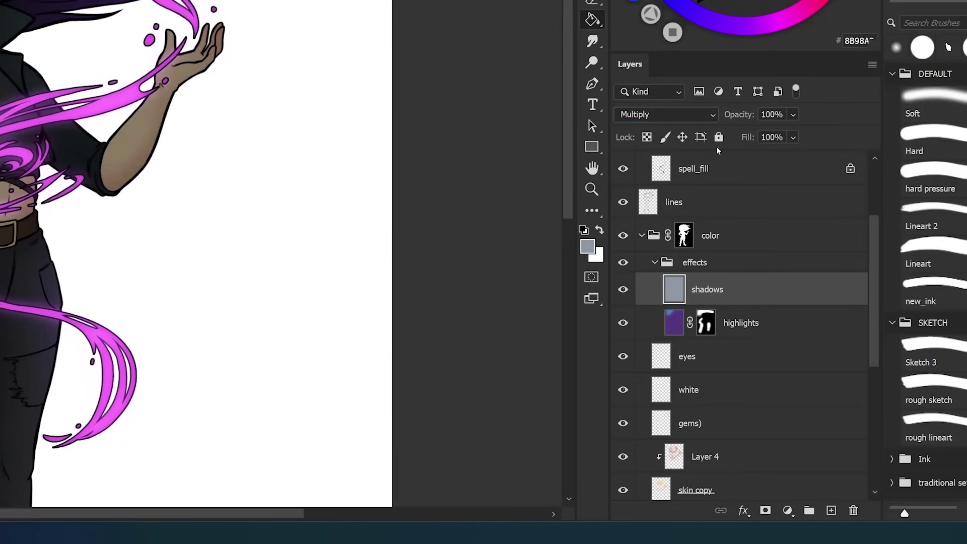
click(764, 512)
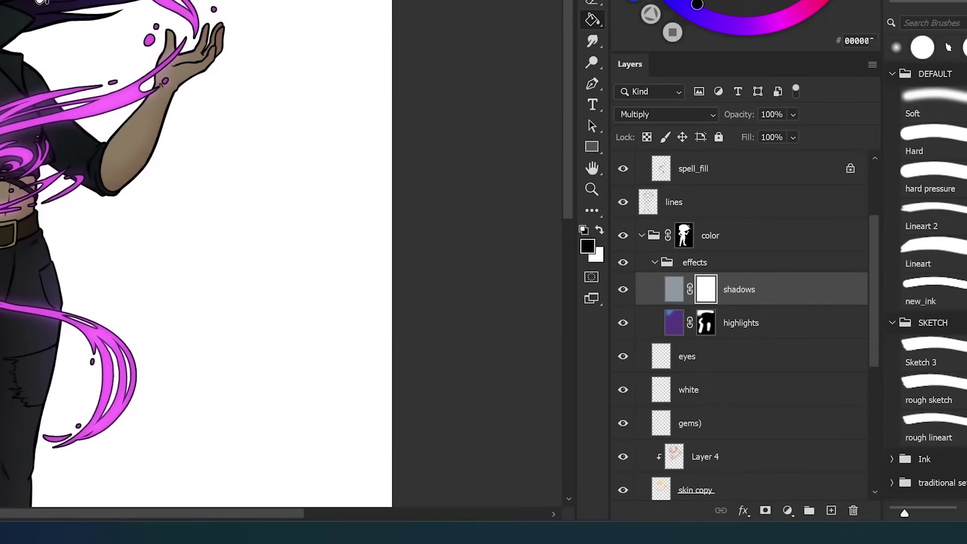
key(ctrl+i)
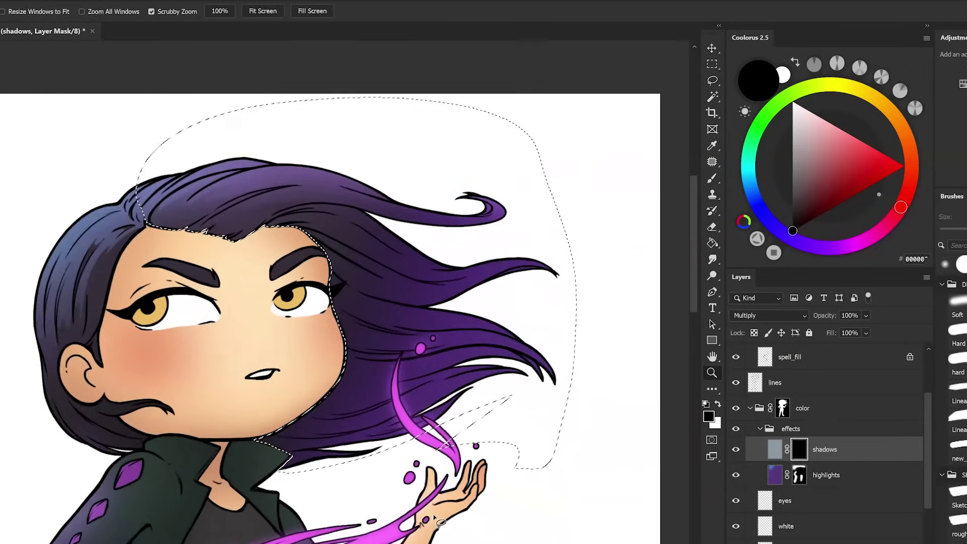
- Softly brush white onto the shadows mask inside the hair selection to darken the hair behind the cheek and jaw
mouse_move(434, 518)
mouse_down()
mouse_move(492, 410)
mouse_move(551, 416)
mouse_up()
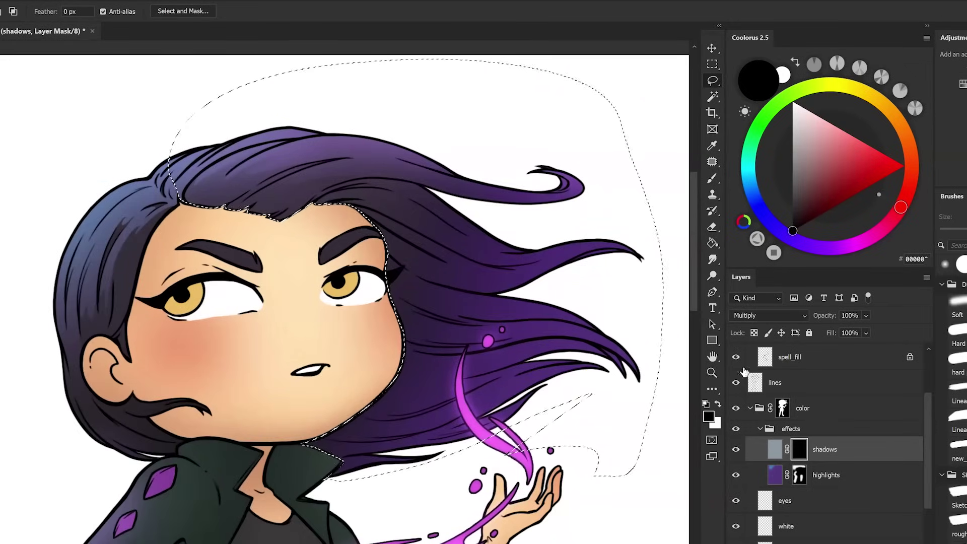
key(x)
key(b)
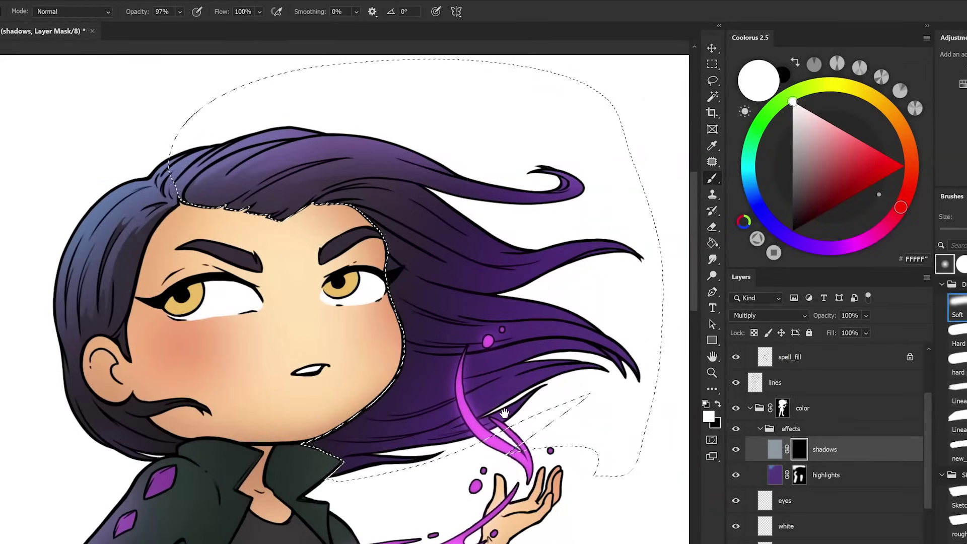
drag(505, 413, 467, 443)
drag(380, 411, 282, 483)
key(ctrl+z)
drag(397, 380, 292, 481)
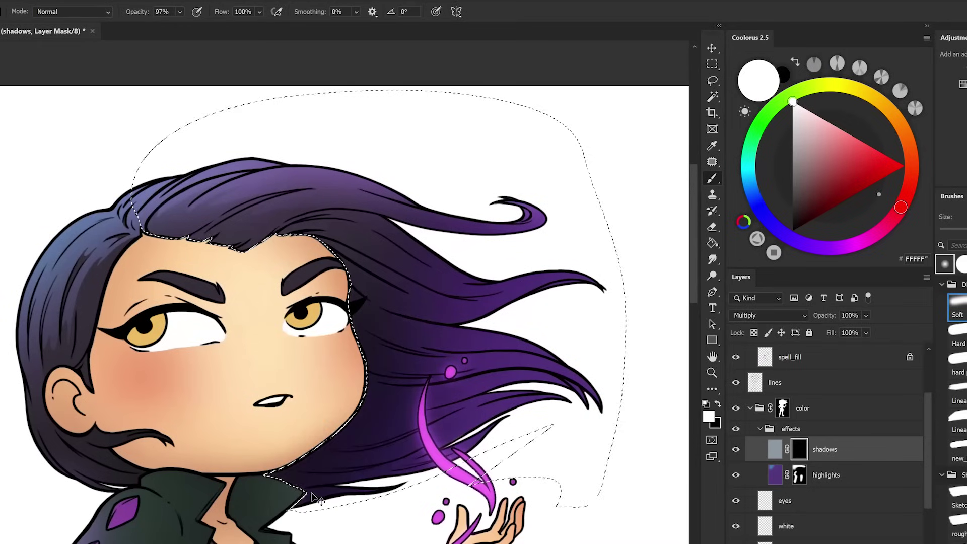
key(ctrl+z)
drag(376, 297, 358, 436)
drag(292, 486, 403, 448)
key(ctrl+z)
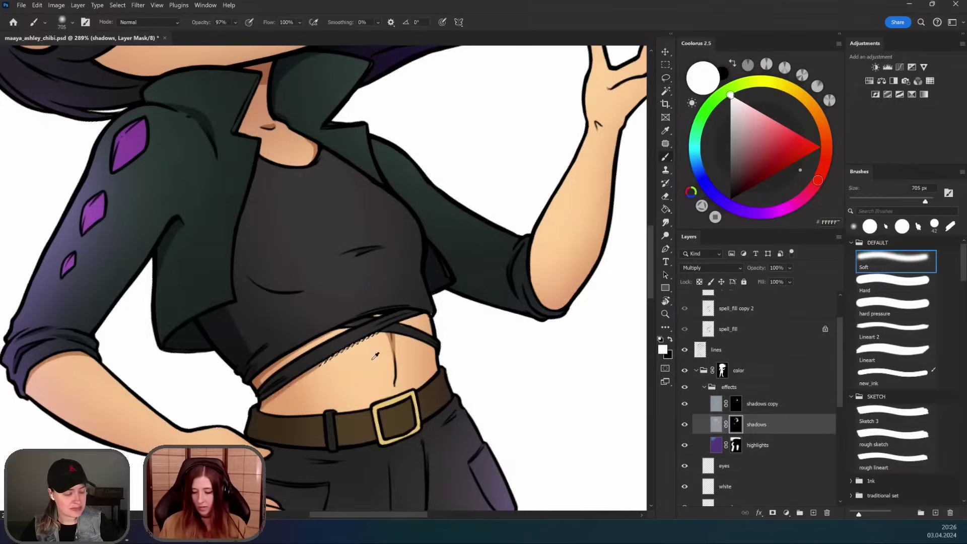
- Brush a soft shadow on the shadows mask over the bare waist below the crossed straps
drag(370, 359, 302, 360)
key(l)
key(r)
drag(526, 316, 476, 191)
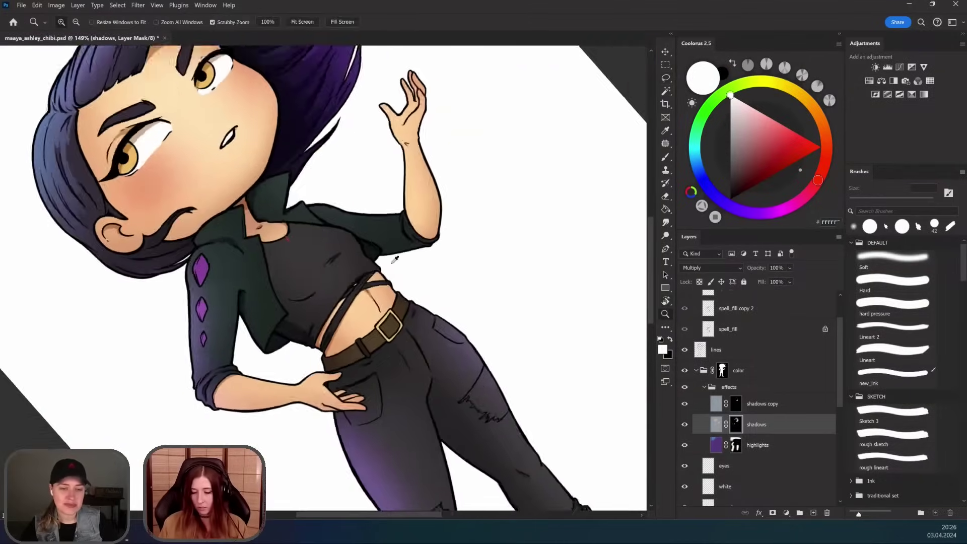